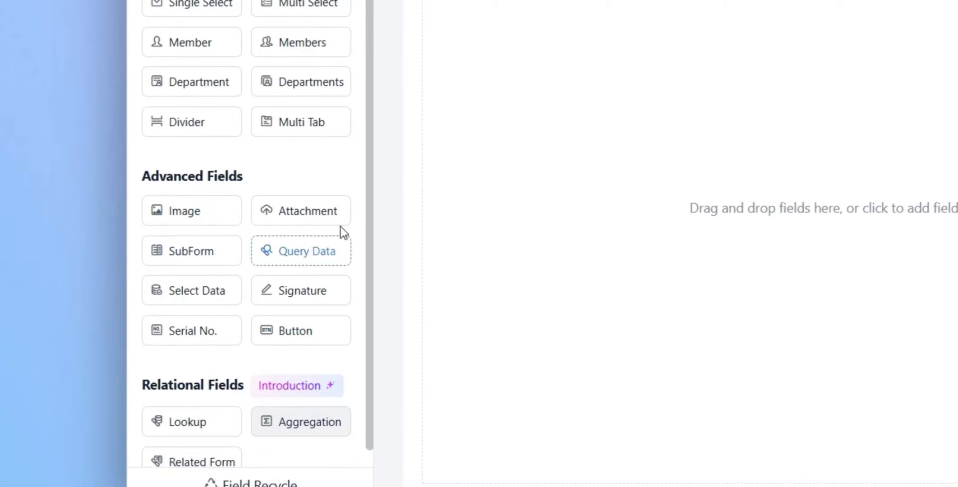
- Add a Single Line field to the blank Sample Form
scroll(219, 326, "down", 1)
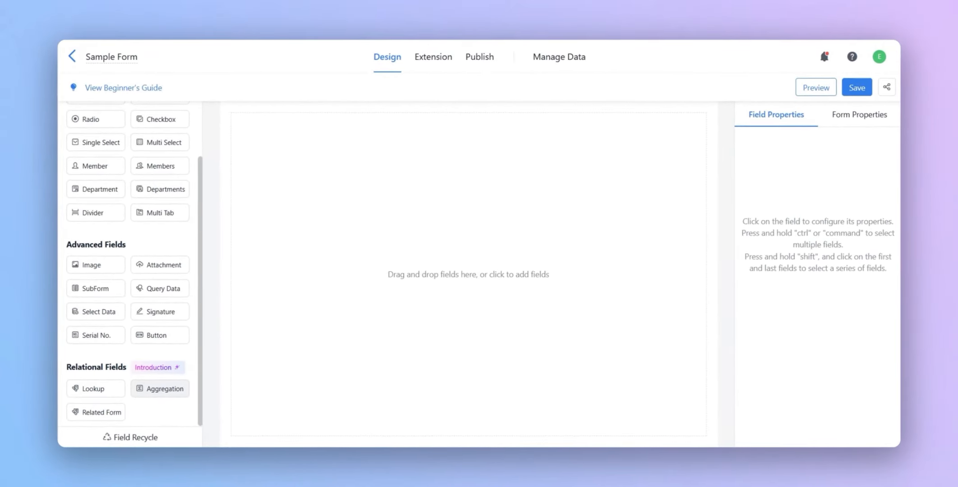
scroll(158, 389, "up", 2)
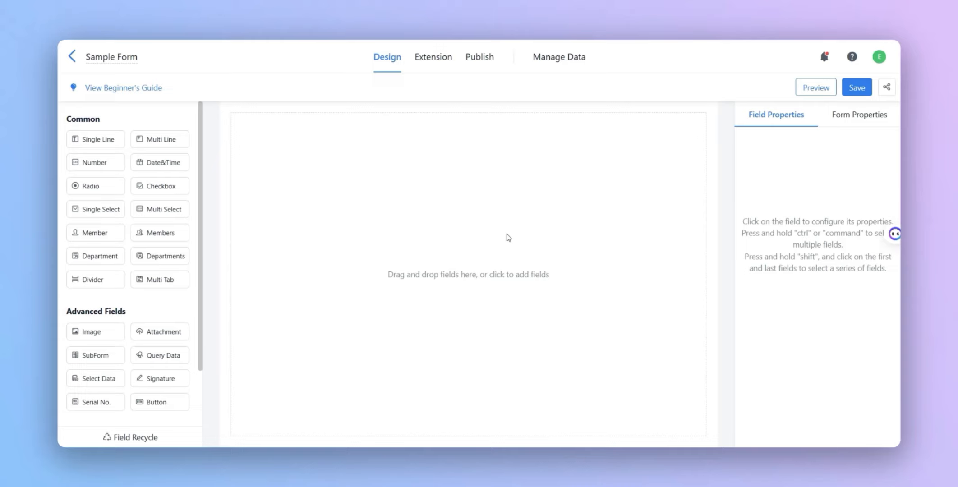
left_click(108, 142)
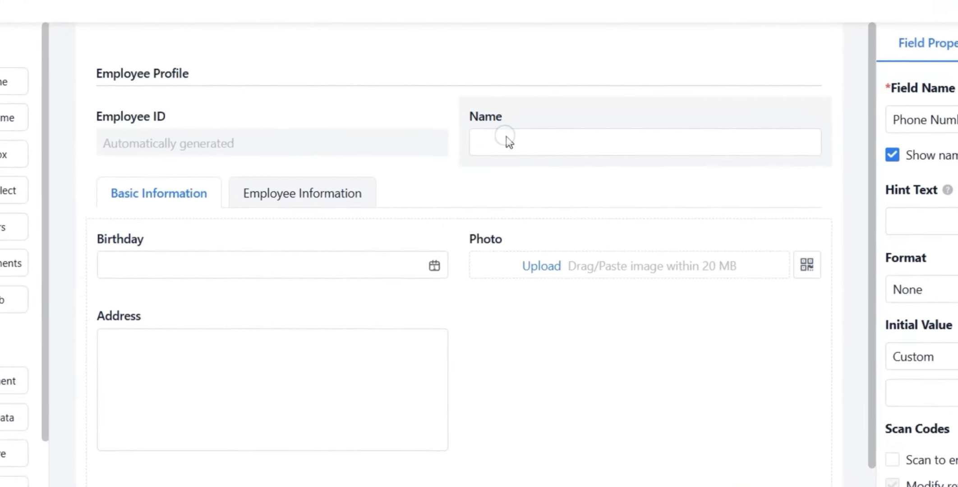
- Examine the Name field and other text entry fields in the Employee Profile form
left_click(484, 177)
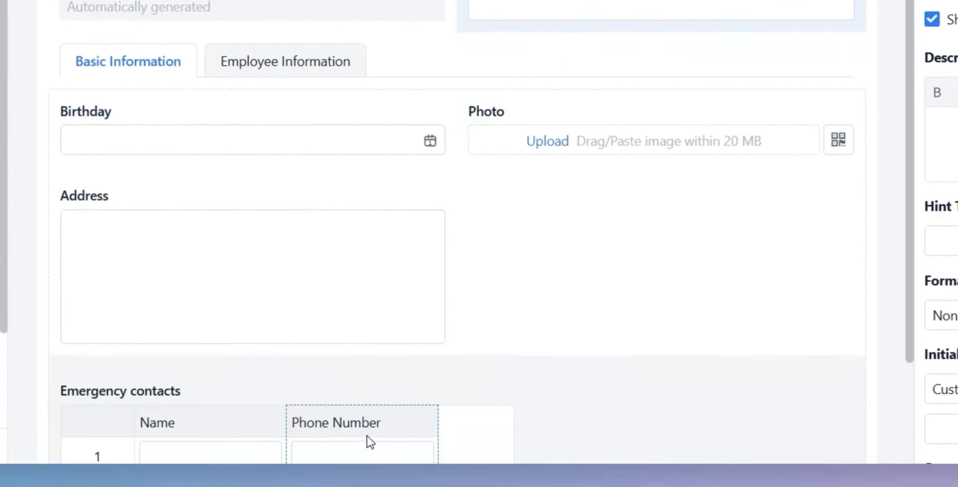
left_click(370, 442)
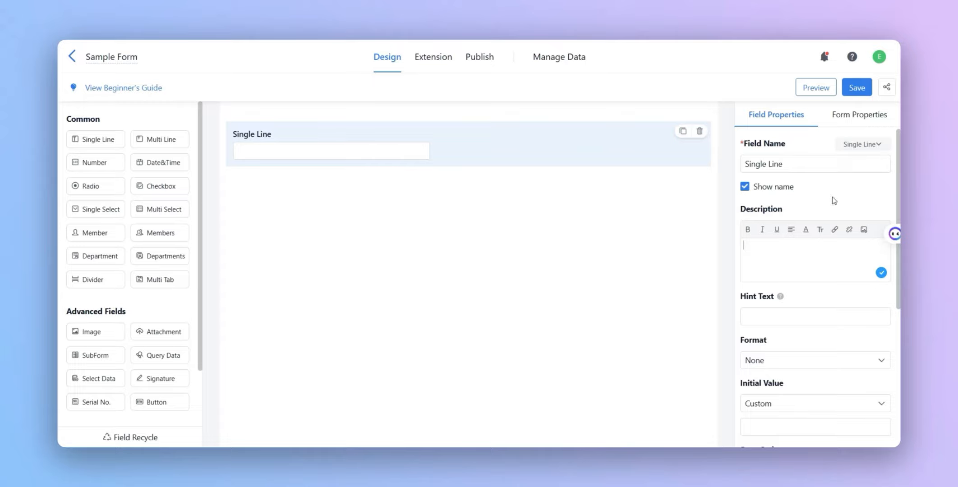
- Change the Single Line field's type to Single Select and look over its option settings
left_click(878, 148)
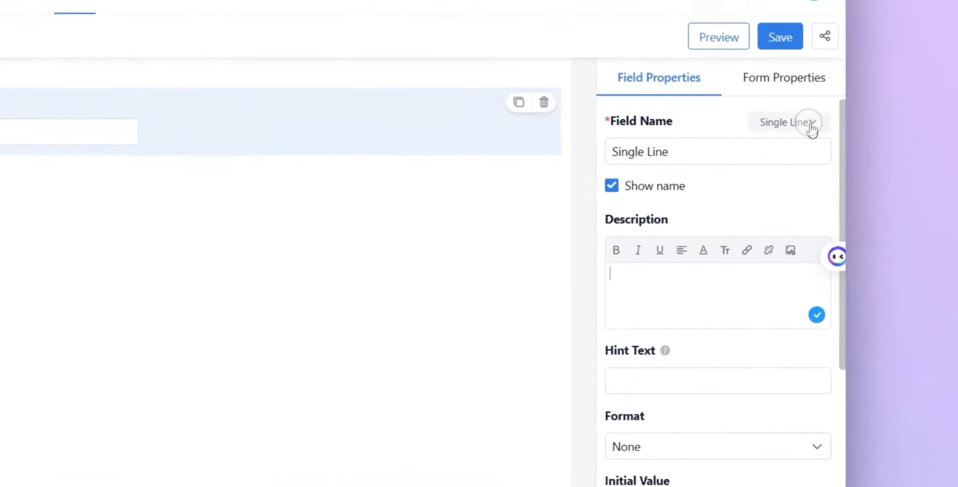
left_click(779, 153)
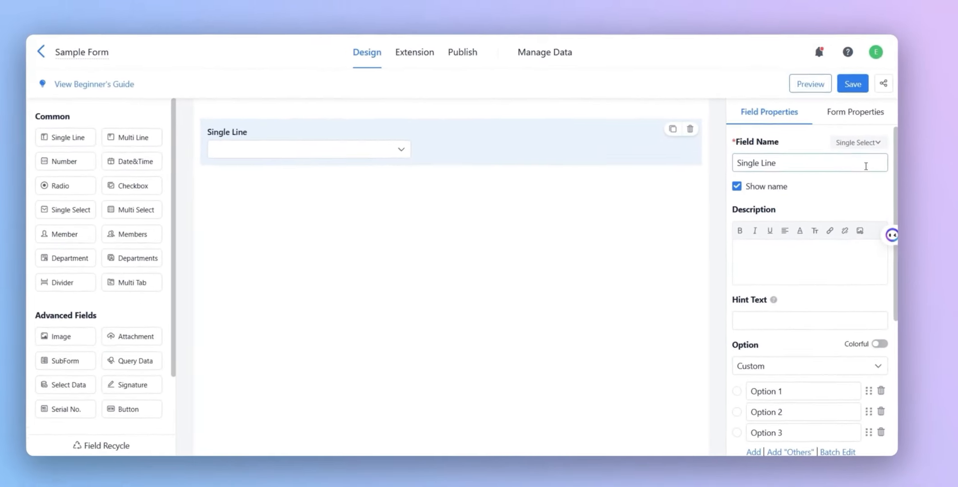
scroll(833, 271, "down", 3)
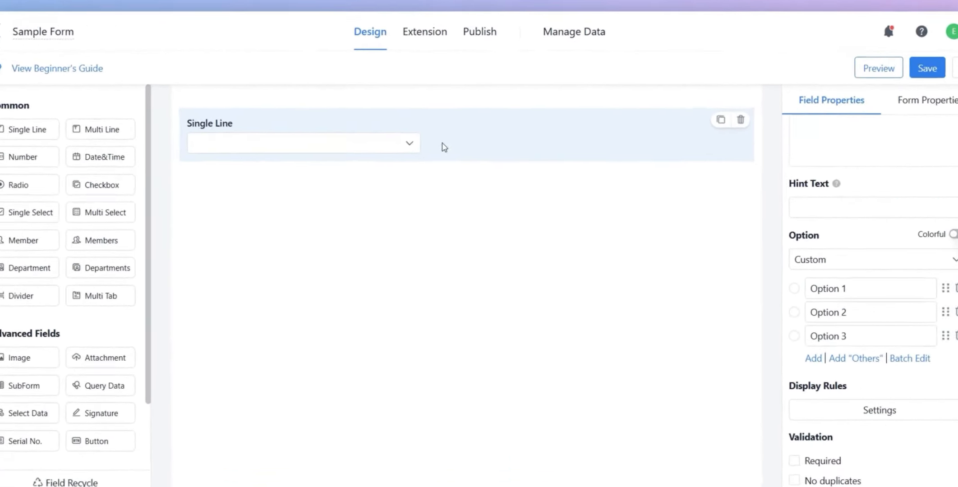
left_click(415, 149)
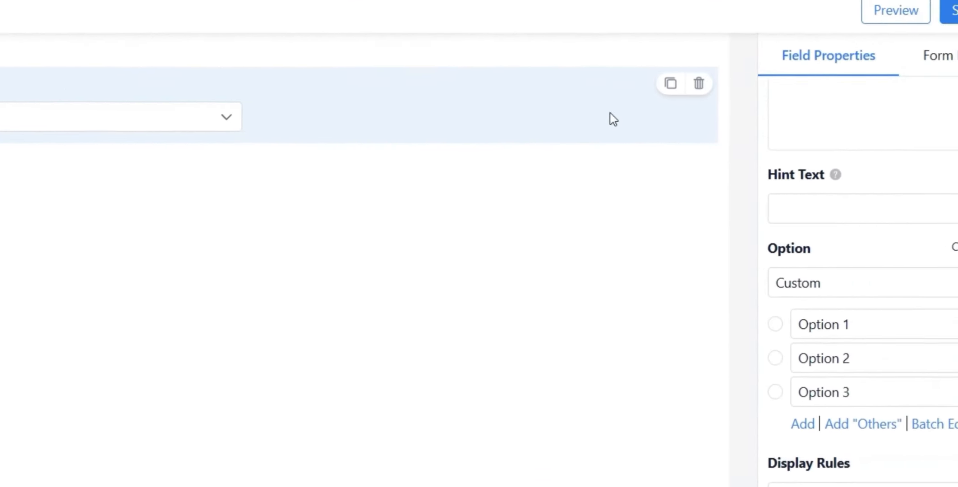
- Switch the field's type from Single Select to Radio and review its option and layout settings
scroll(745, 158, "up", 5)
left_click(772, 103)
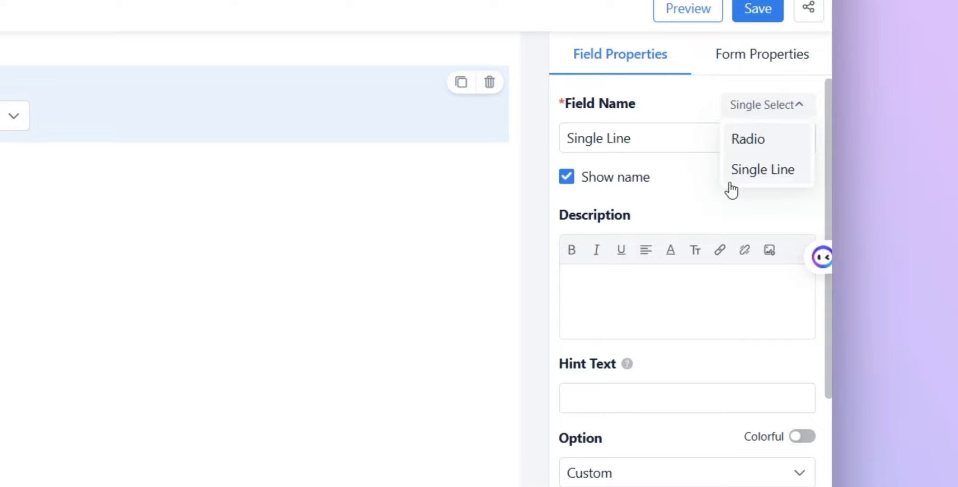
left_click(752, 140)
scroll(766, 210, "down", 2)
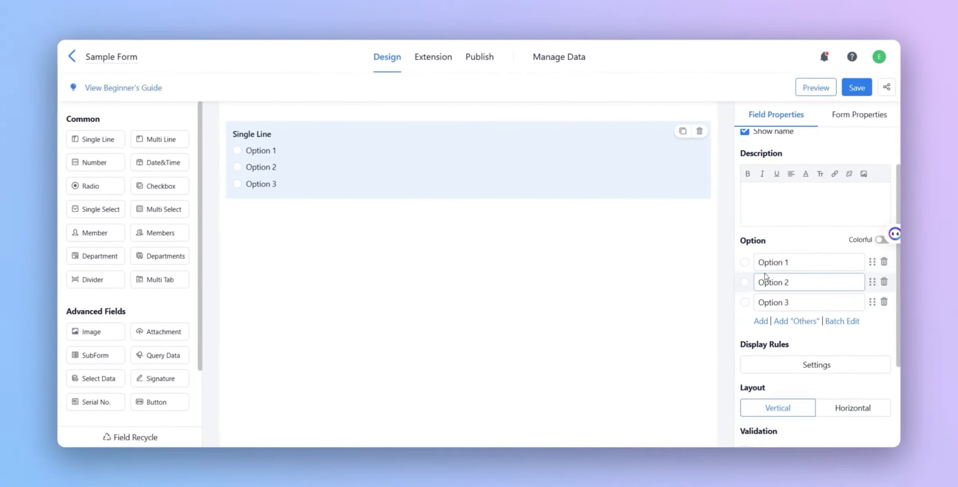
scroll(764, 273, "up", 2)
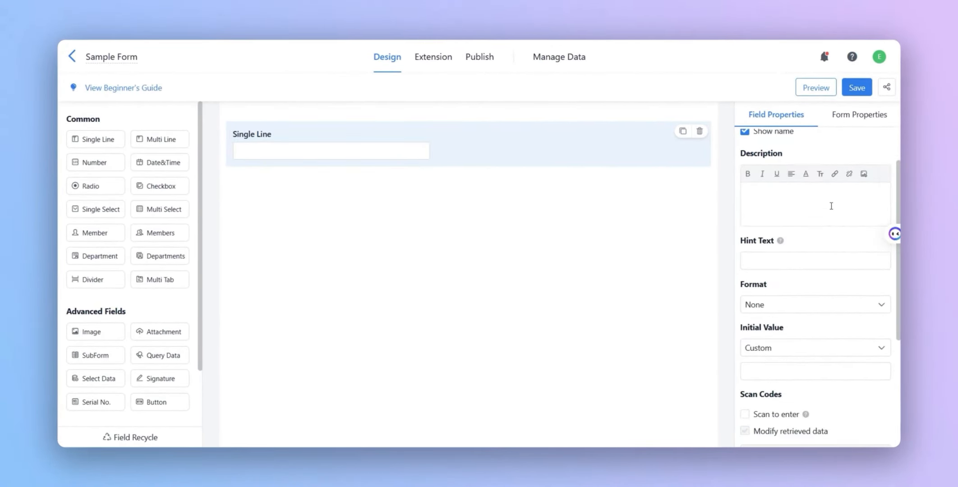
- Set the Single Line field's format to Email
scroll(822, 218, "down", 2)
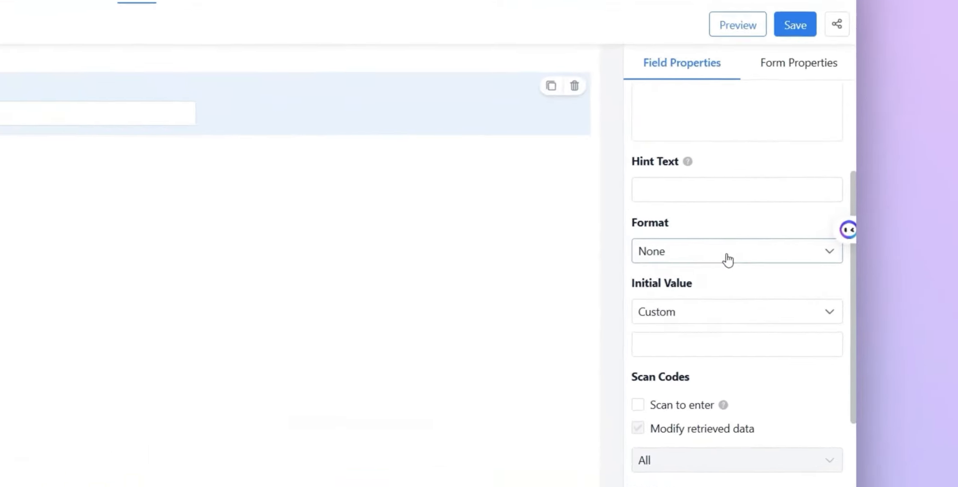
left_click(787, 249)
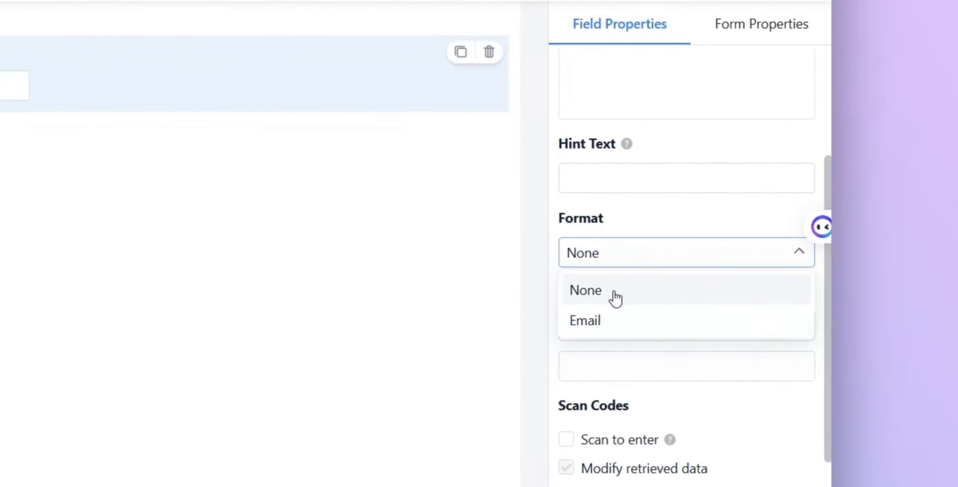
left_click(604, 322)
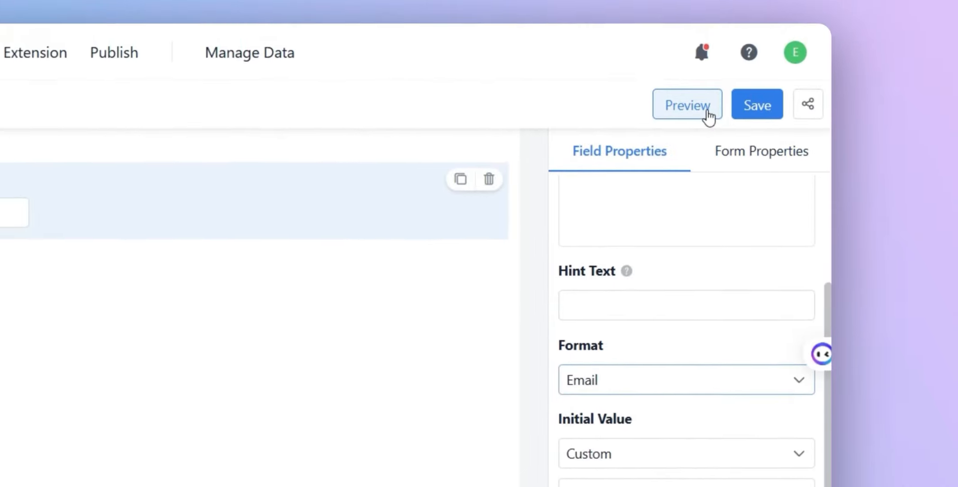
- Preview the form, test the field's email validation with the entry 1234, and close the preview
left_click(709, 95)
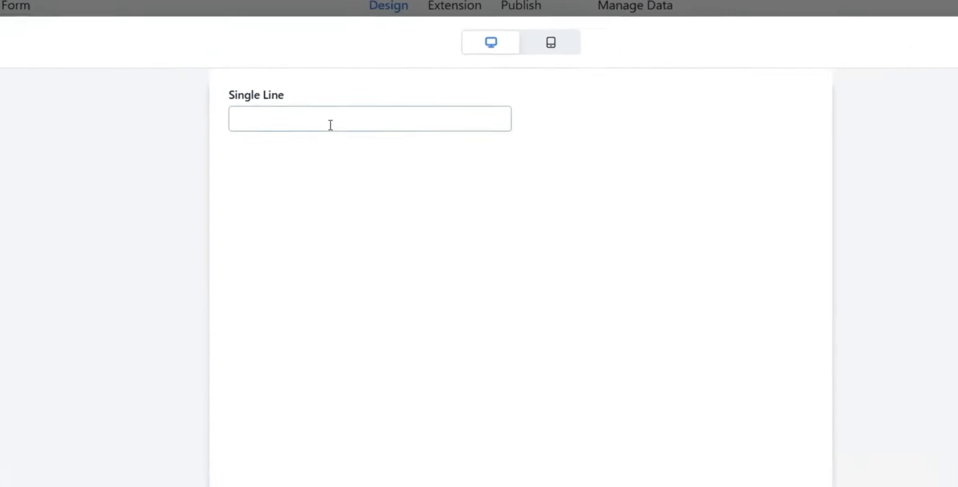
left_click(347, 140)
type("1234")
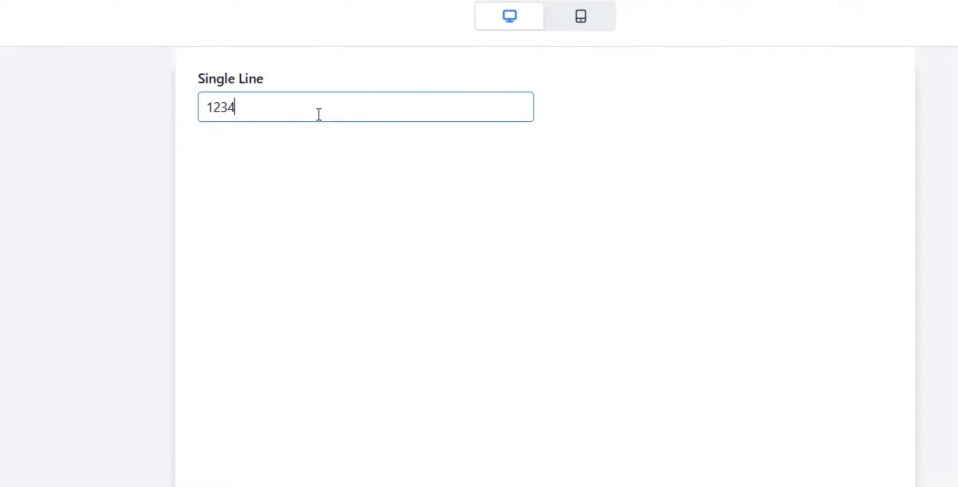
left_click(359, 203)
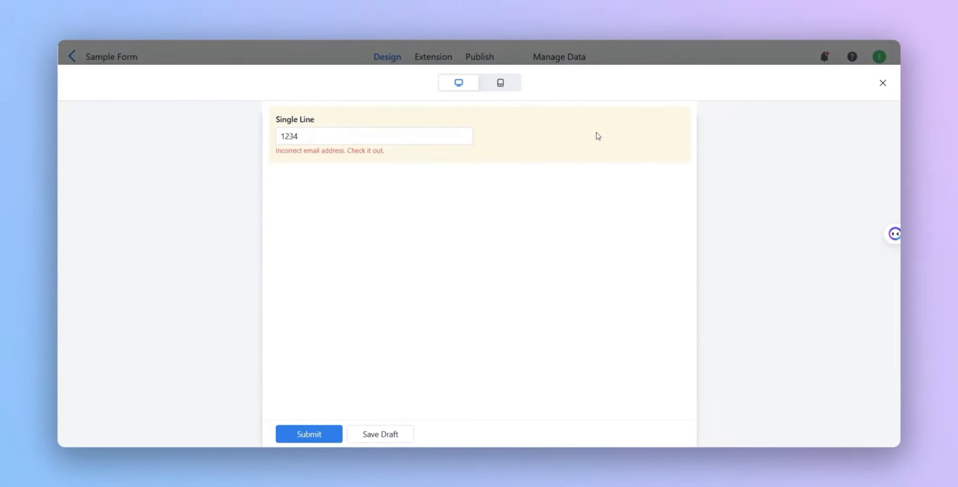
left_click(883, 83)
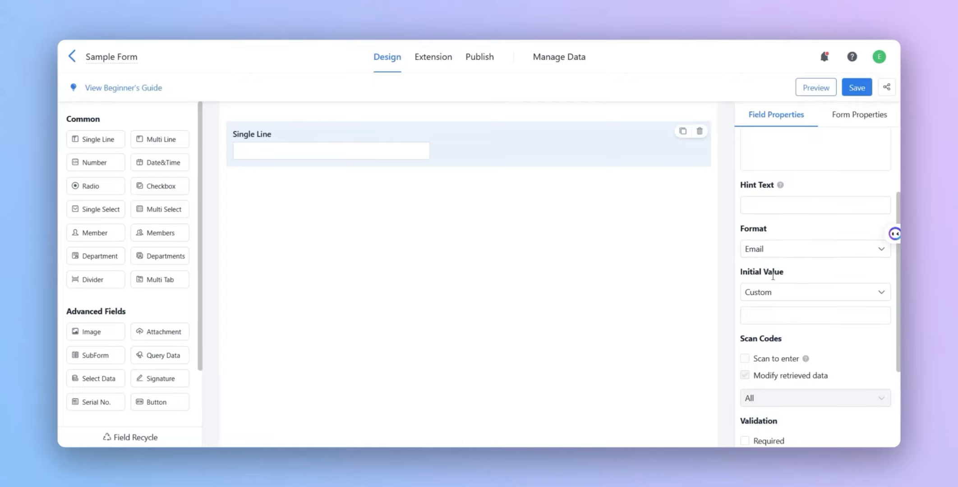
- Give the Single Line field a custom initial value of 12 and check it in the form preview
left_click(809, 292)
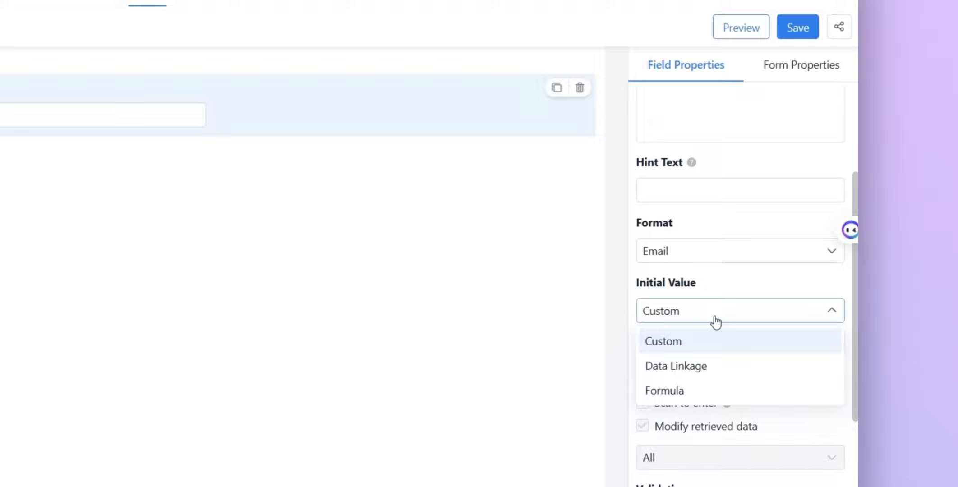
left_click(796, 298)
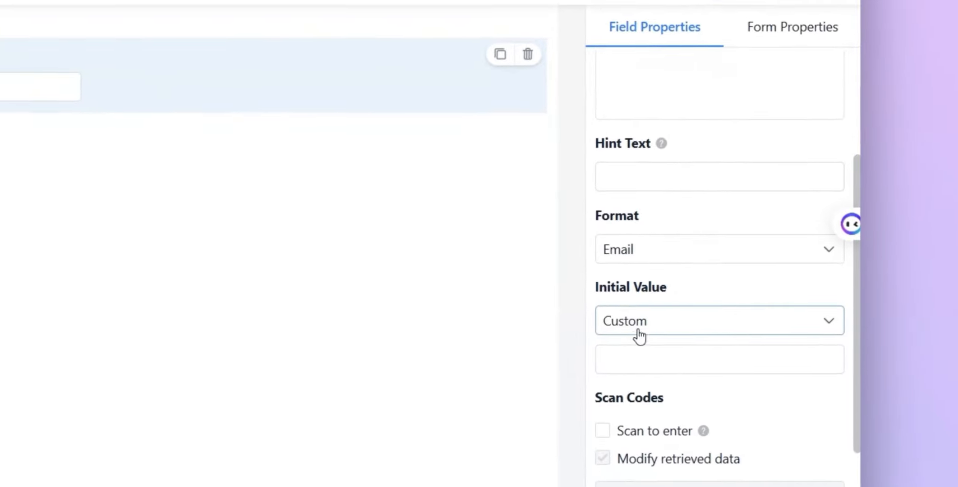
left_click(791, 317)
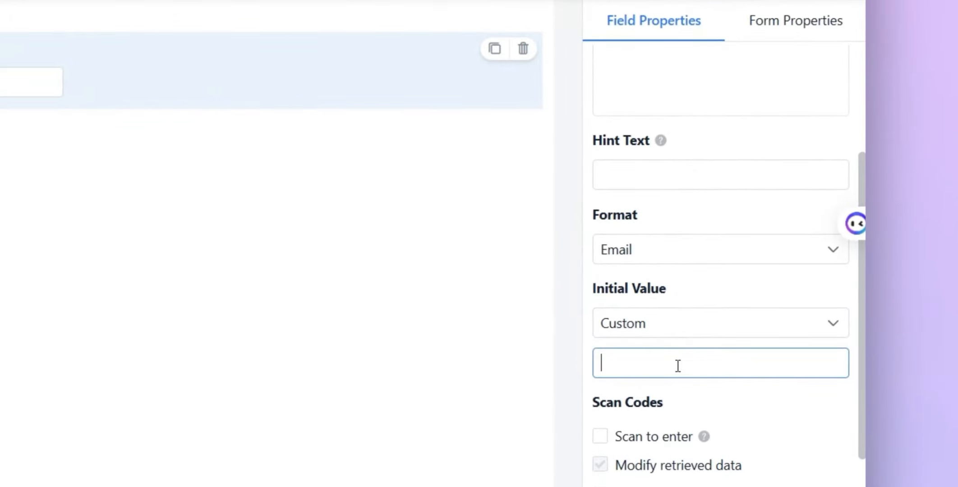
type("12")
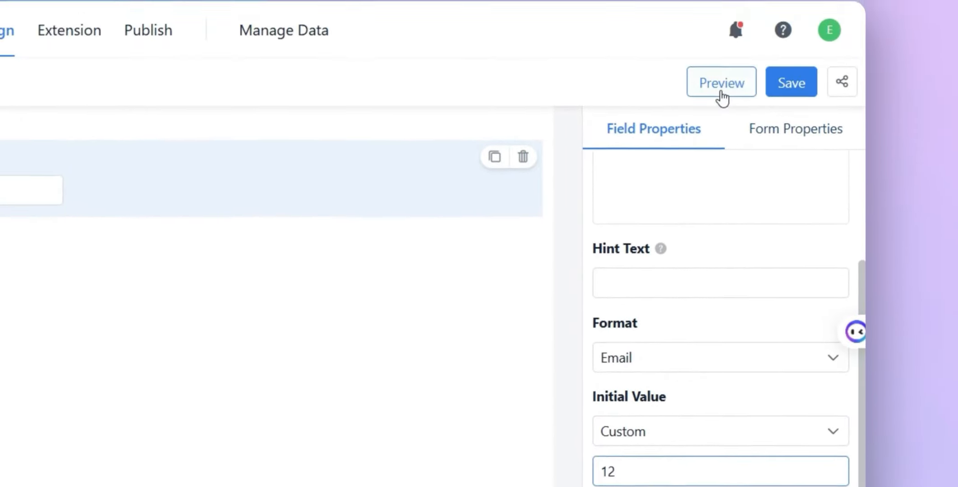
left_click(721, 97)
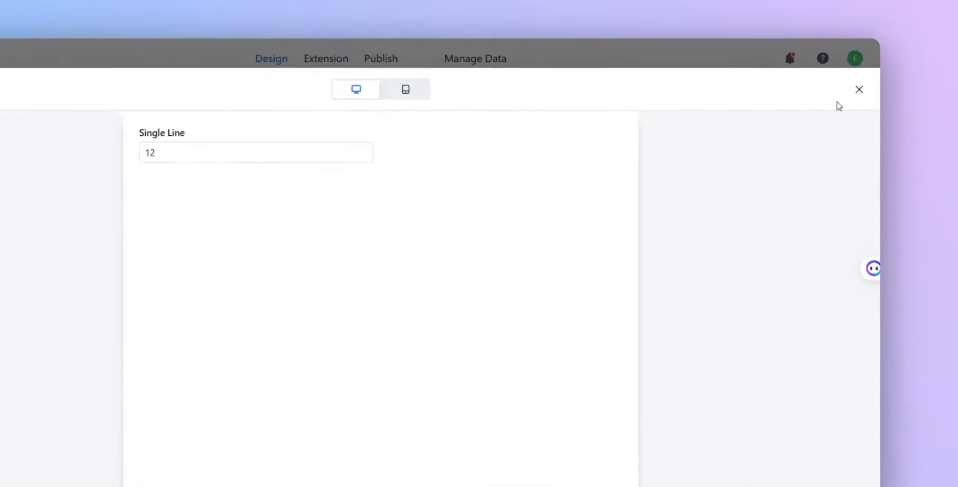
left_click(883, 82)
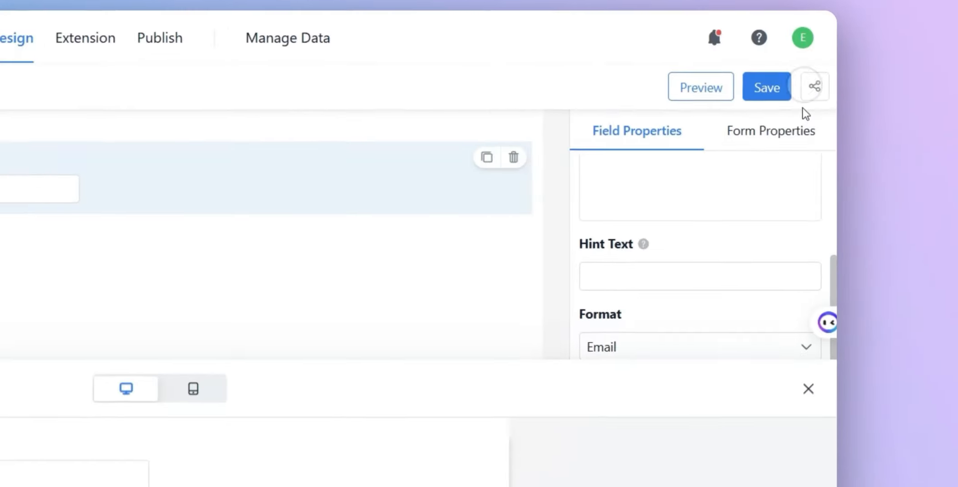
- Set the field's initial value to Data Linkage, view the forms available for linking, and close the linkage settings
left_click(637, 357)
left_click(630, 365)
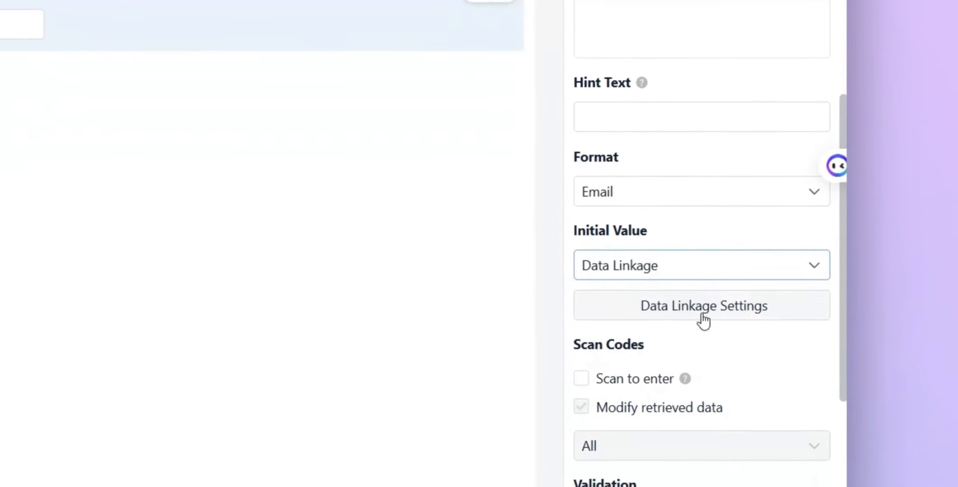
left_click(718, 316)
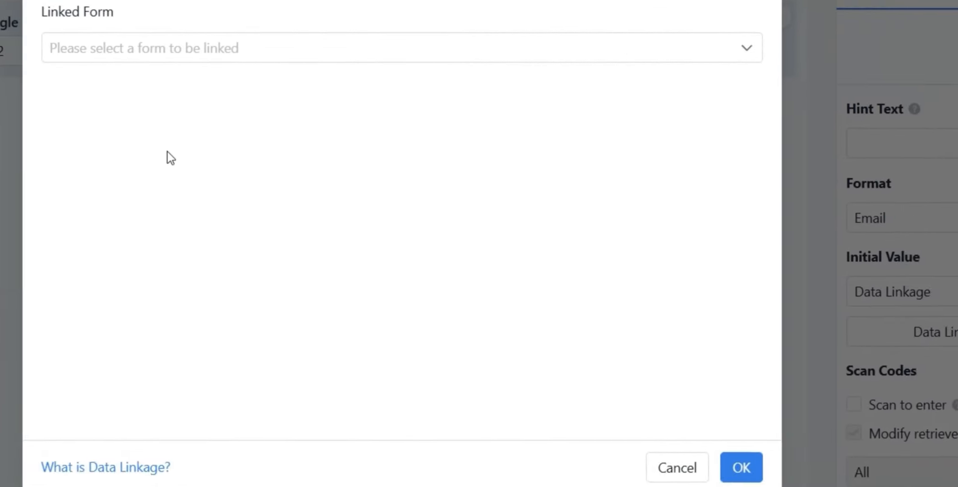
left_click(292, 101)
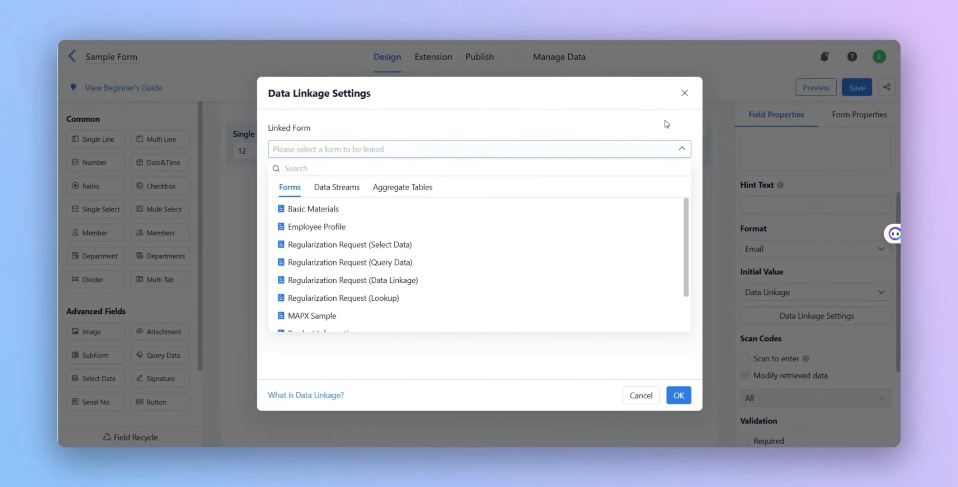
left_click(685, 93)
- Set the field's initial value to Formula, browse the Math functions in the formula editor, and close it without a formula
left_click(746, 294)
left_click(774, 351)
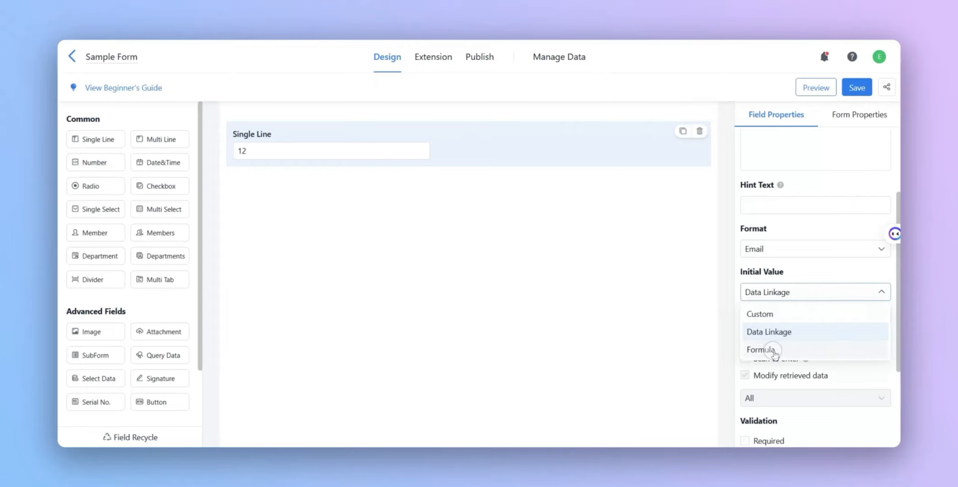
left_click(814, 316)
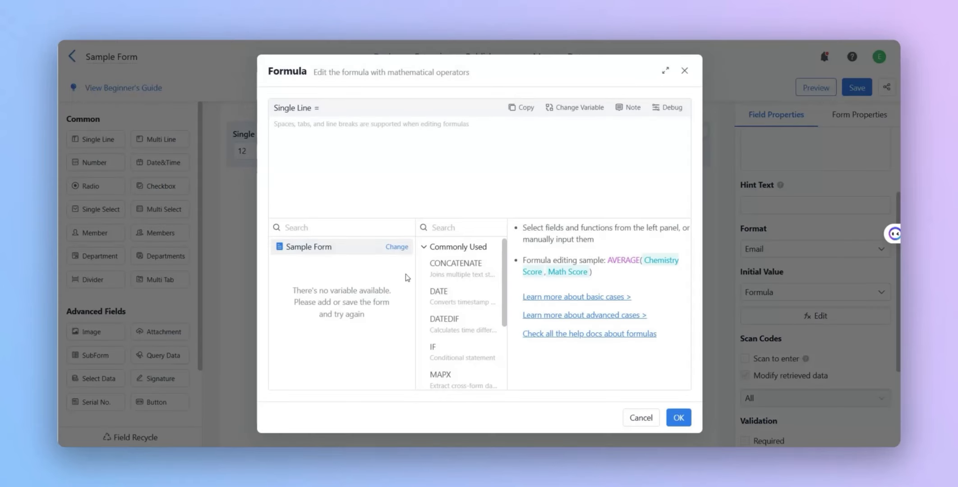
scroll(455, 293, "down", 3)
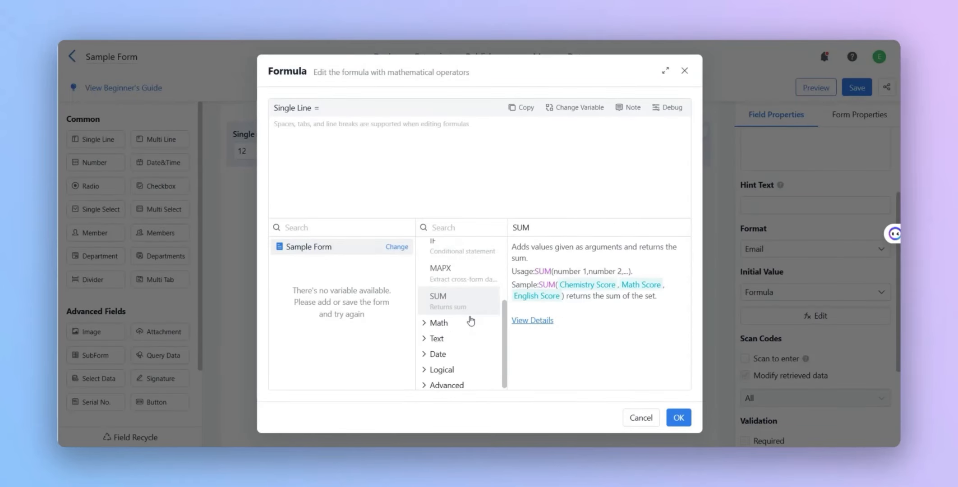
left_click(436, 320)
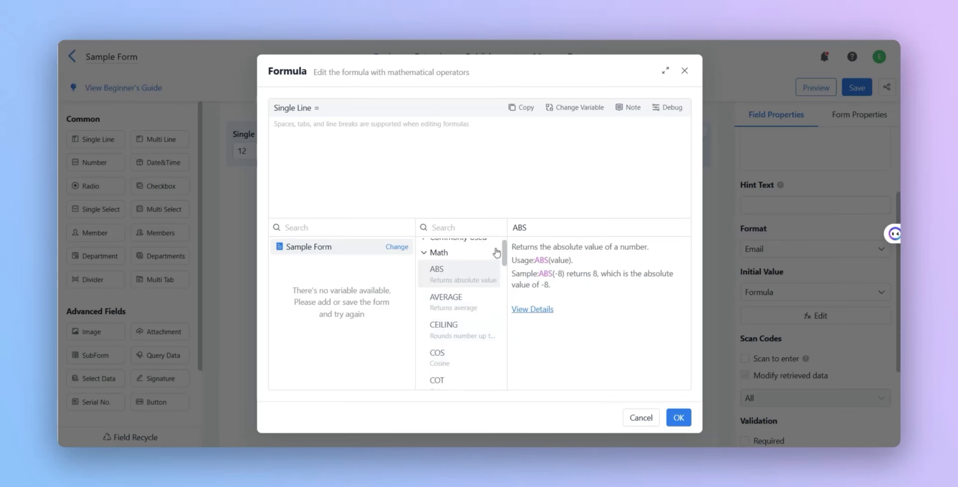
left_click(685, 71)
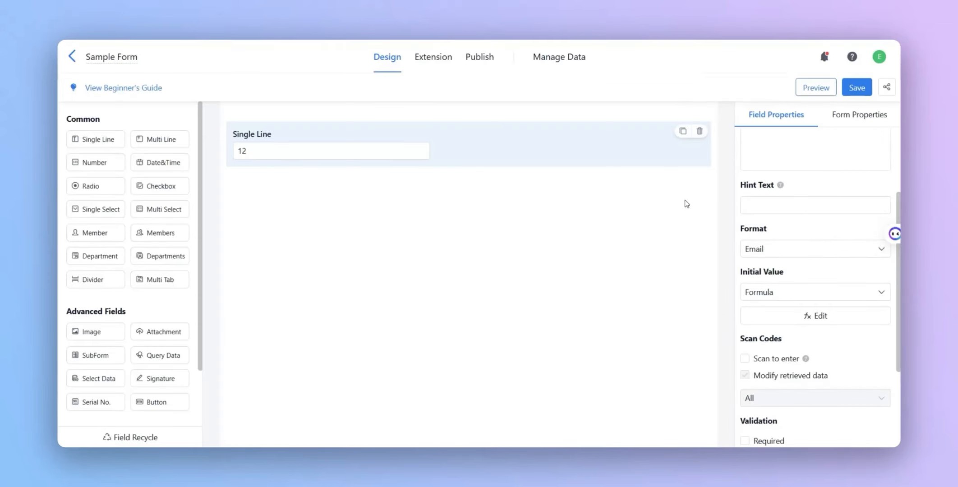
- Enable Scan to enter for the Single Line field
scroll(774, 277, "down", 3)
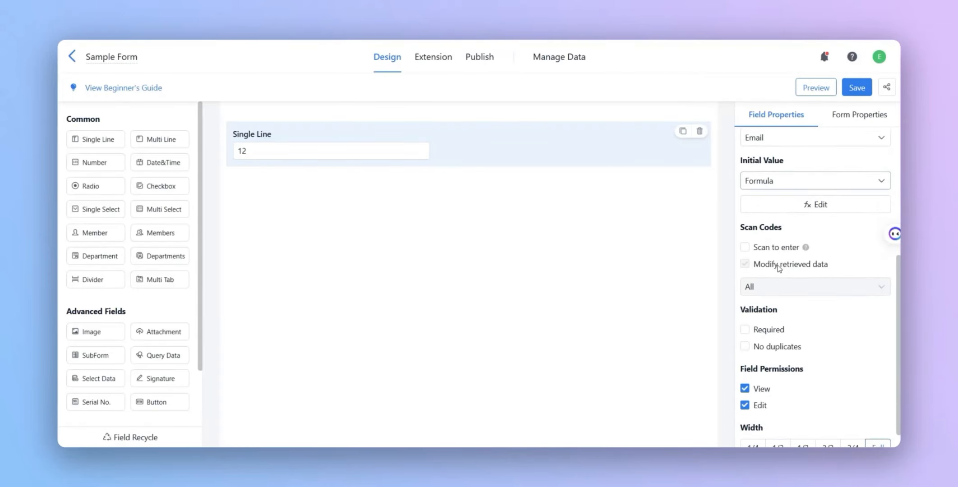
left_click(759, 249)
mouse_move(807, 249)
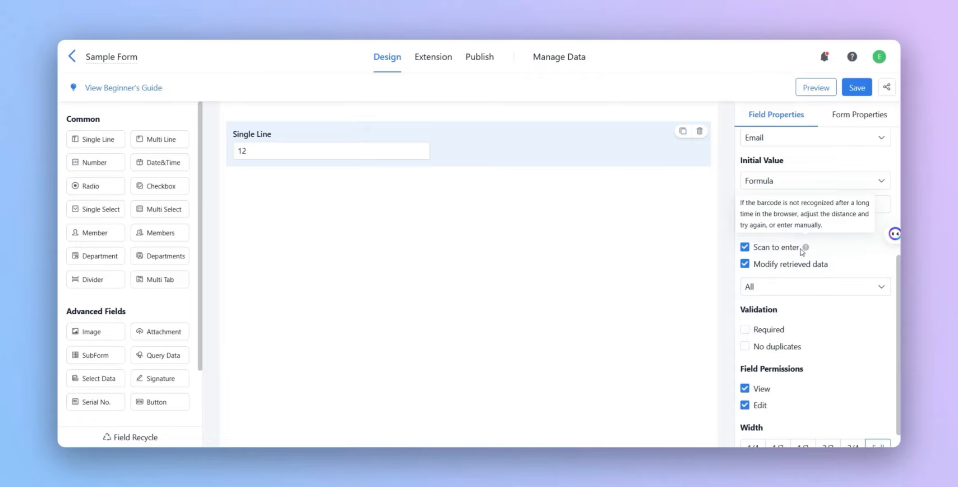
- Add a Multi Line field to the form below the Single Line field
left_click(154, 143)
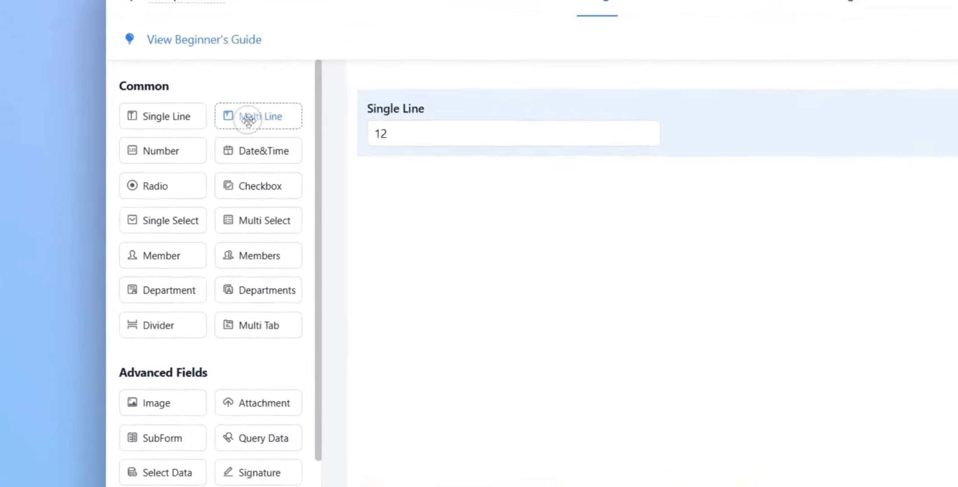
left_click_drag(248, 119, 409, 198)
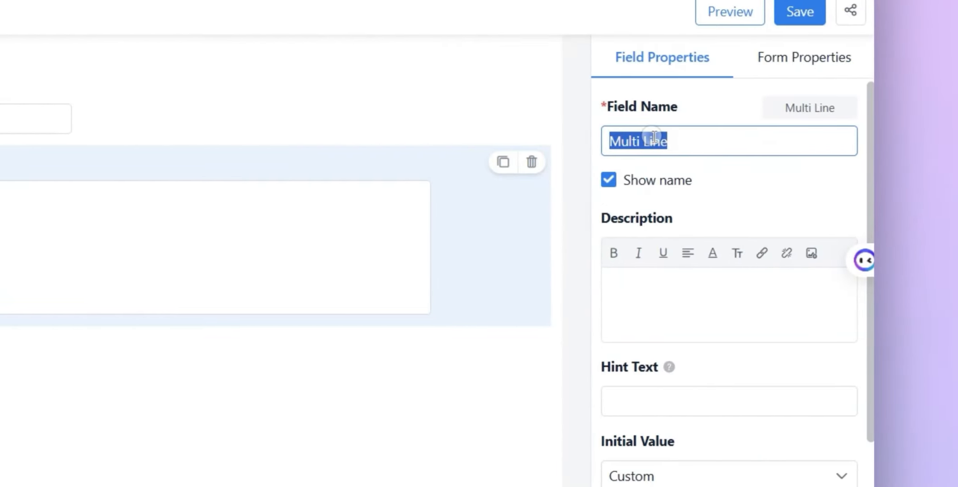
scroll(681, 376, "down", 2)
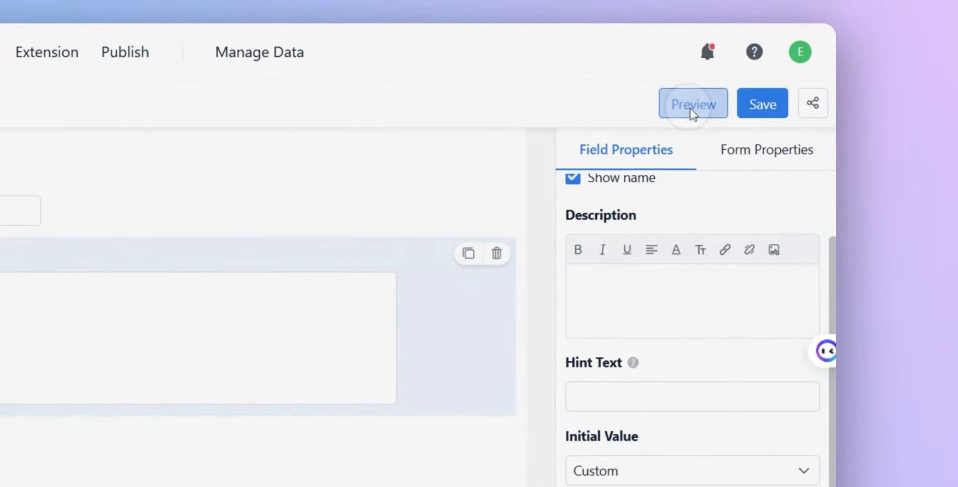
- Open the form preview, paste the copied two-paragraph Jodoo review into the Multi Line field, and close the preview
left_click(816, 11)
left_click(287, 207)
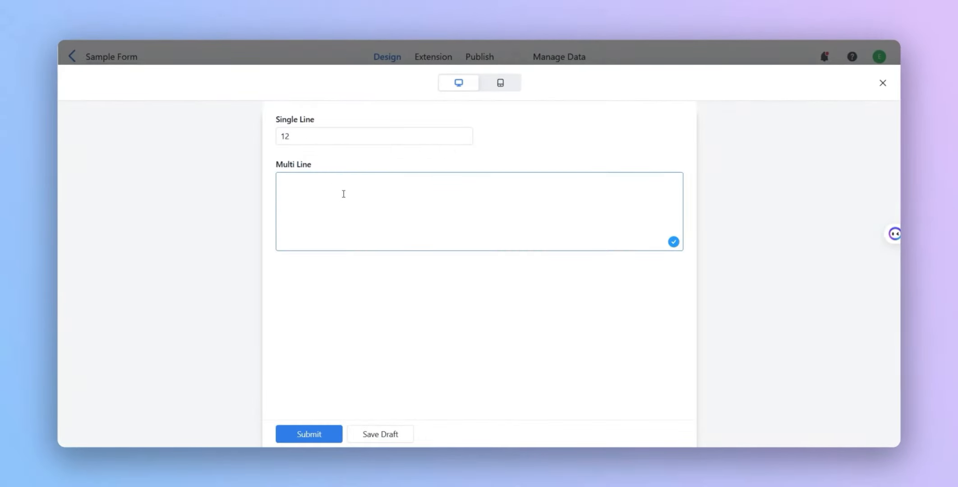
type("As a user of Jodoo for several months, I’ve found it to be a very helpful tool for building online forms and automating workflows without any coding experience. The drag-and-drop interface is intuitive, and I was able to set up my first form in just a few minutes. Integrating with other tools like Google Sheets was straightforward, which made data management much easier for my team.  One feature I particularly appreciate is the built-in analytics, which helps us track submissions and identify bottlenecks in our processes. Jodoo’s customer support has been responsive whenever I had questions, and their tutorials are clear and useful.")
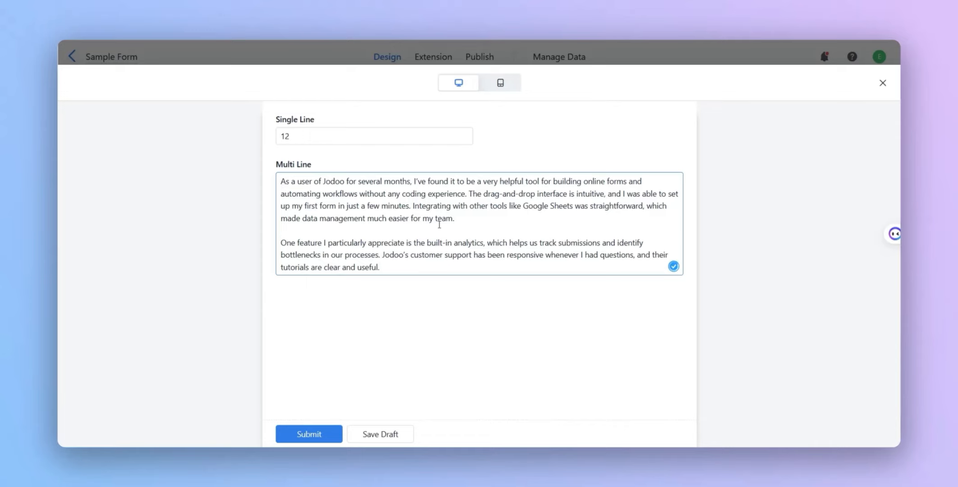
left_click(883, 83)
- Add a Number field below the Multi Line field and view its available formats
left_click_drag(95, 163, 288, 299)
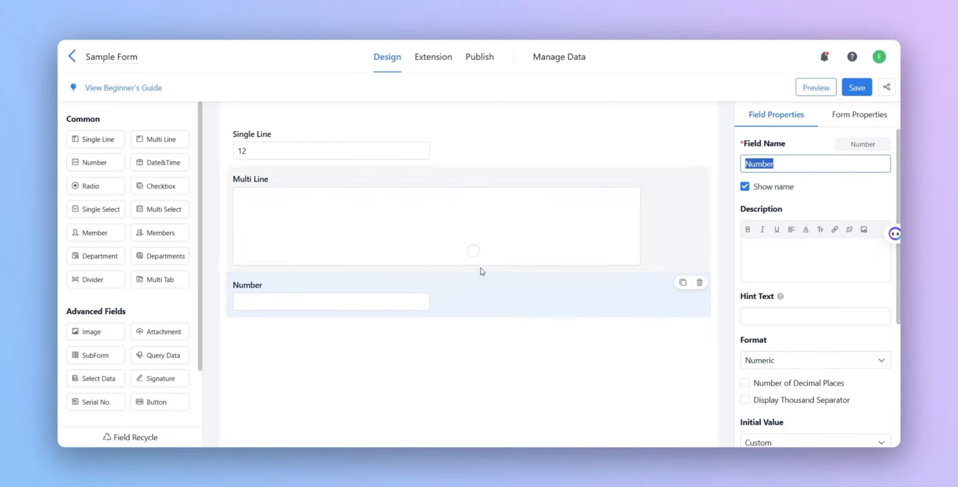
left_click(575, 330)
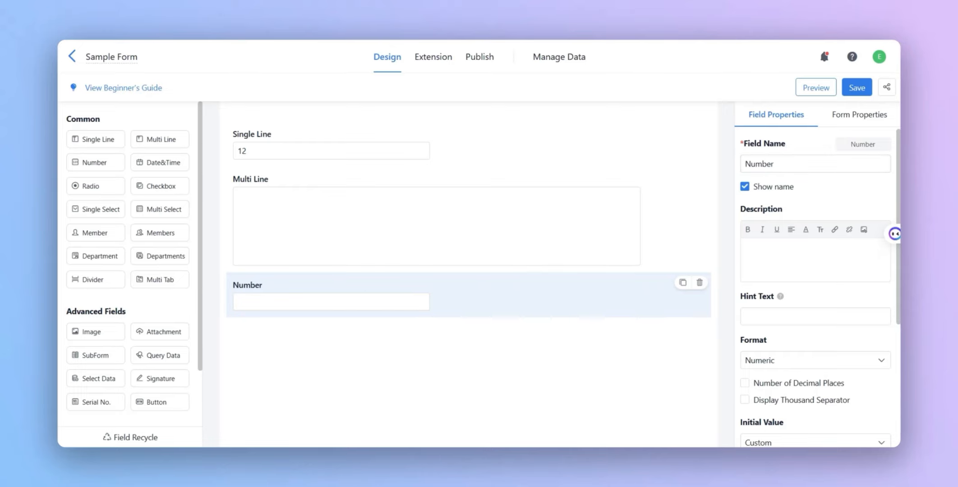
scroll(834, 270, "down", 3)
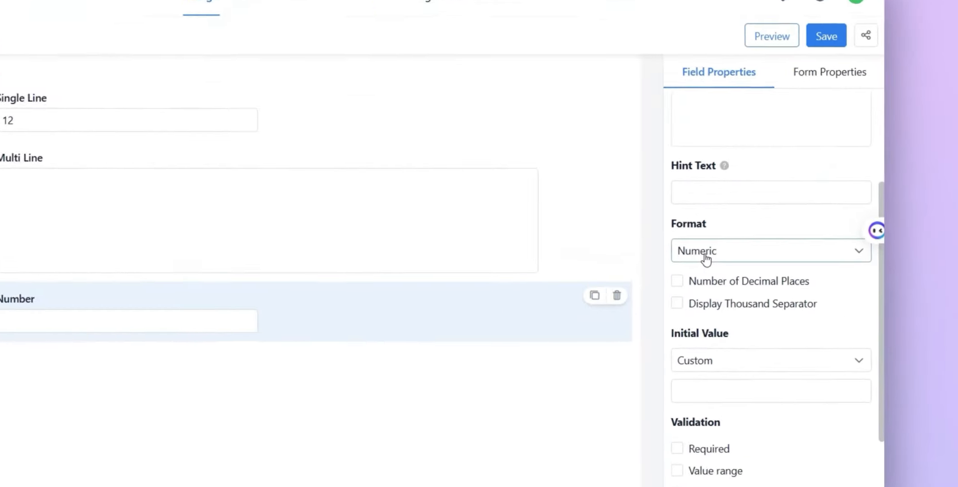
left_click(747, 251)
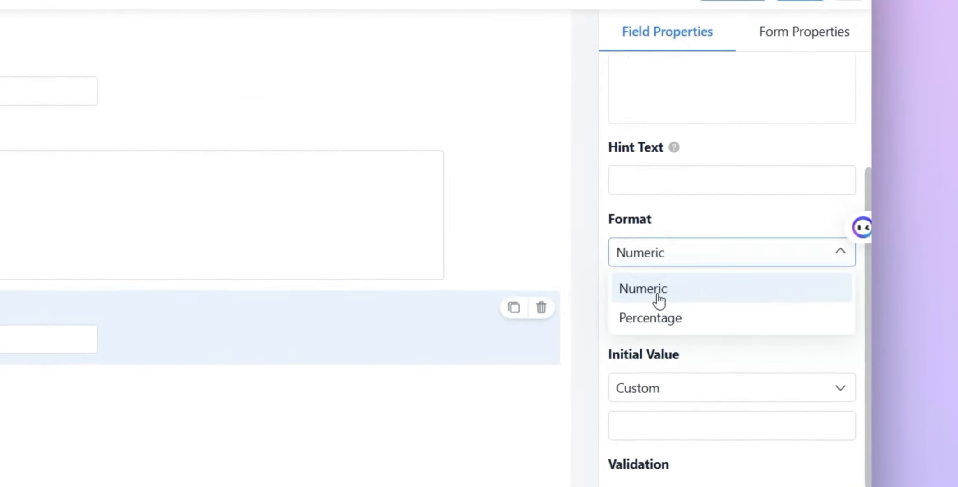
left_click(708, 262)
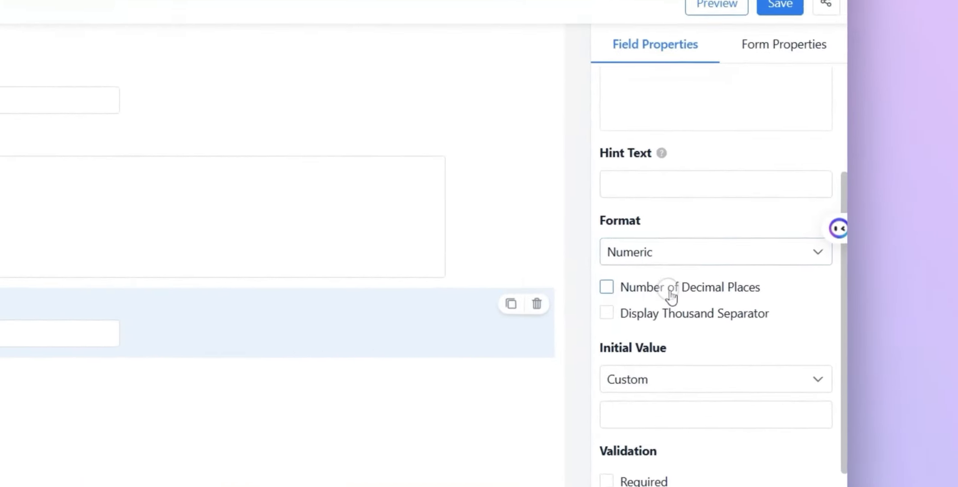
- Enable Number of Decimal Places for the Number field and set it to 2
left_click(785, 272)
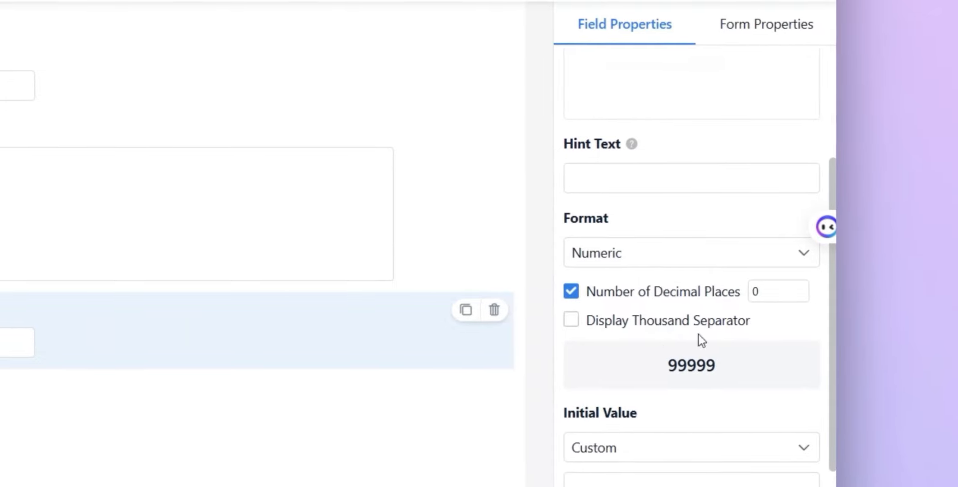
left_click(797, 287)
left_click(796, 287)
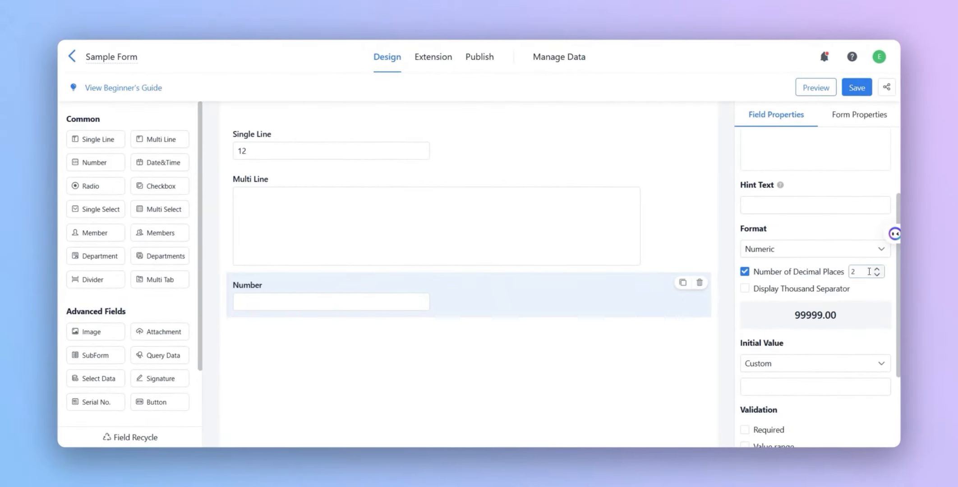
- Test the decimal setting in the form preview by entering 1 and 1.877 in the Number field
left_click(320, 319)
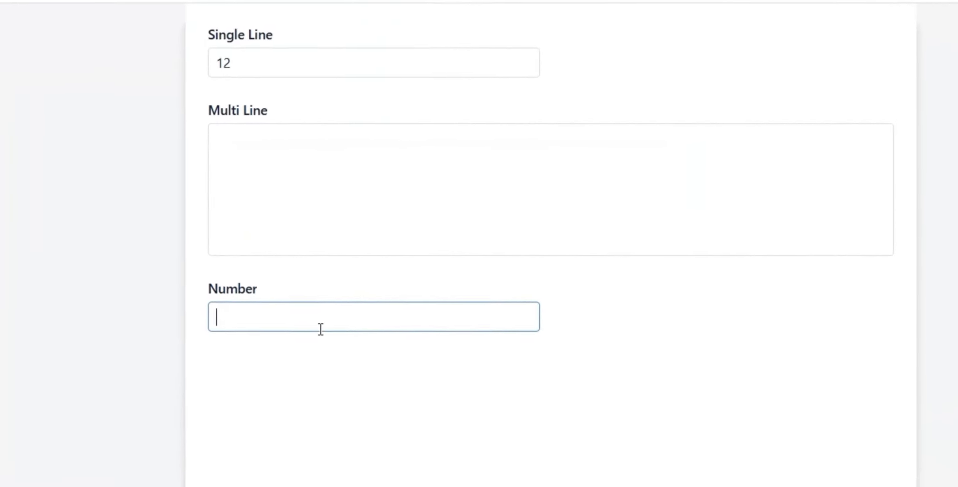
type("1")
left_click(321, 381)
left_click(249, 325)
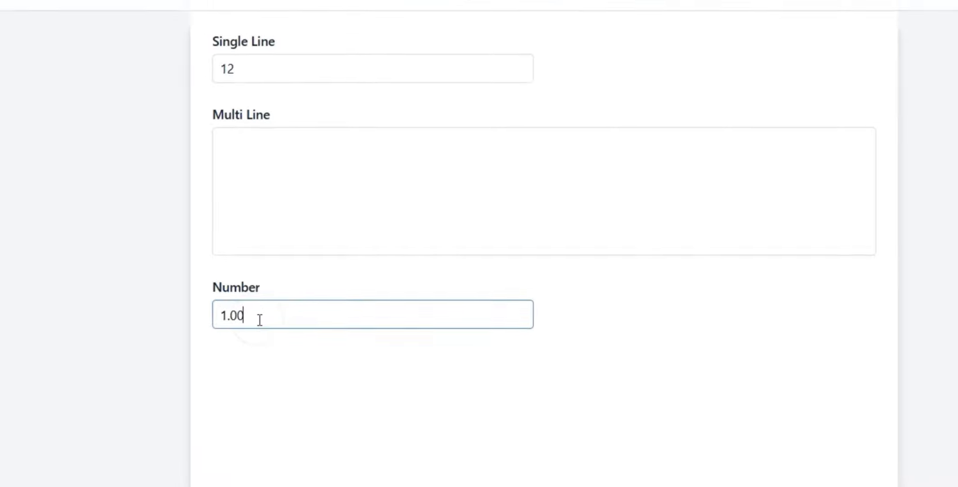
key("BackSpace")
key("BackSpace")
key("BackSpace")
key("BackSpace")
type("1.877")
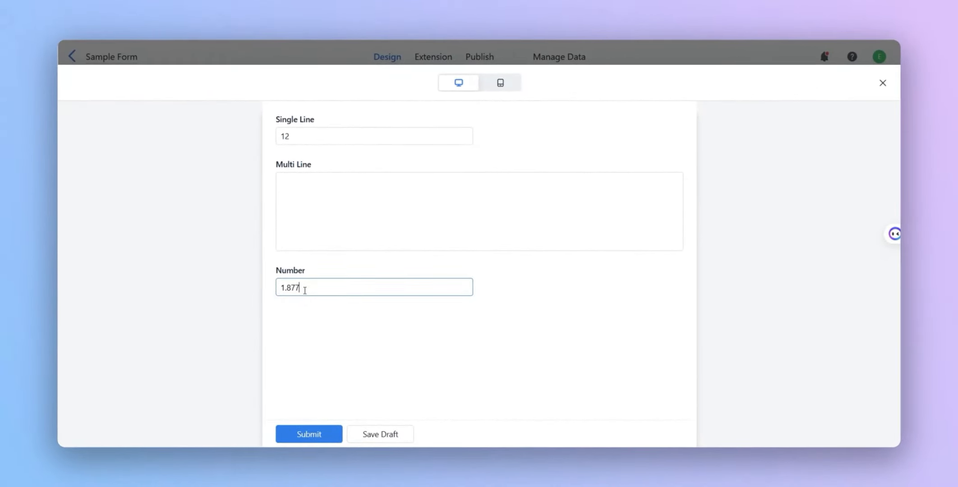
left_click(312, 318)
left_click(301, 292)
left_click(324, 313)
- Check a 20 % entry in the Number field of the form preview and close the preview
left_click(291, 319)
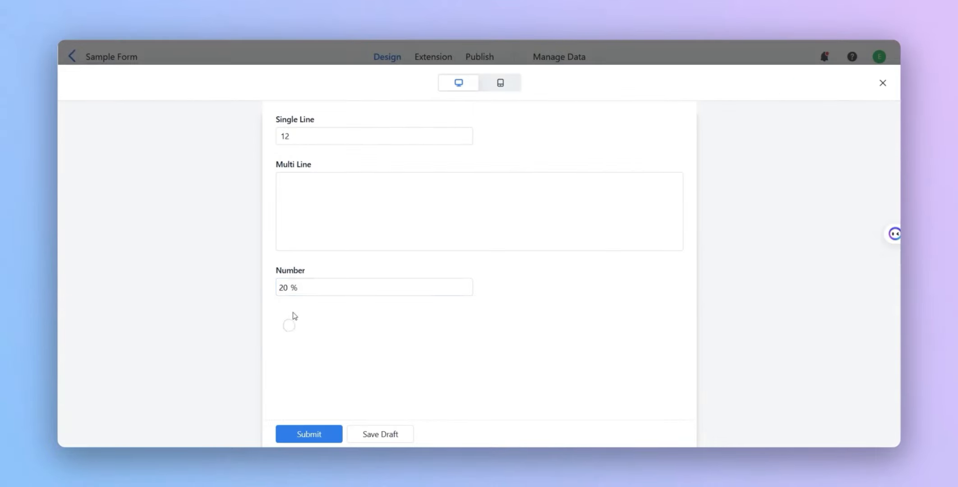
left_click(305, 285)
left_click(353, 299)
left_click(883, 83)
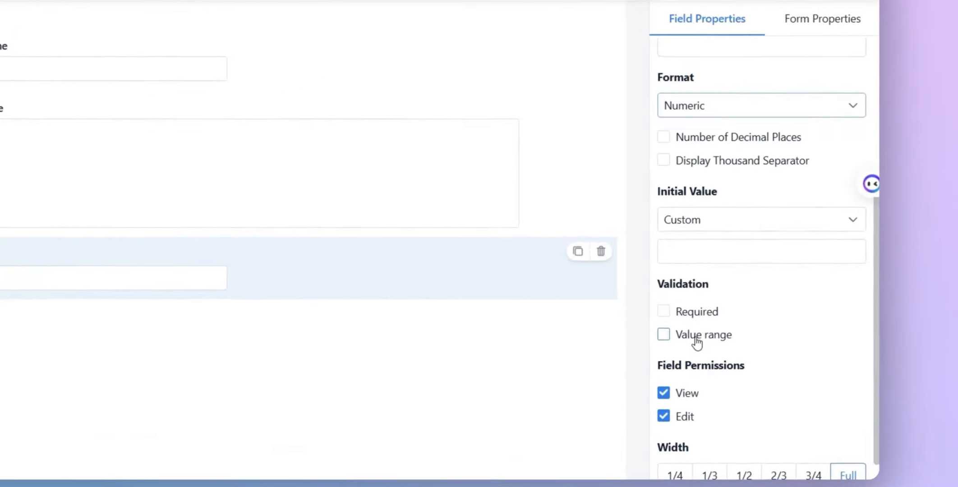
- Limit the Number field to a value range of 1 to 100 and test it with 105 in the form preview
left_click(769, 346)
left_click(783, 366)
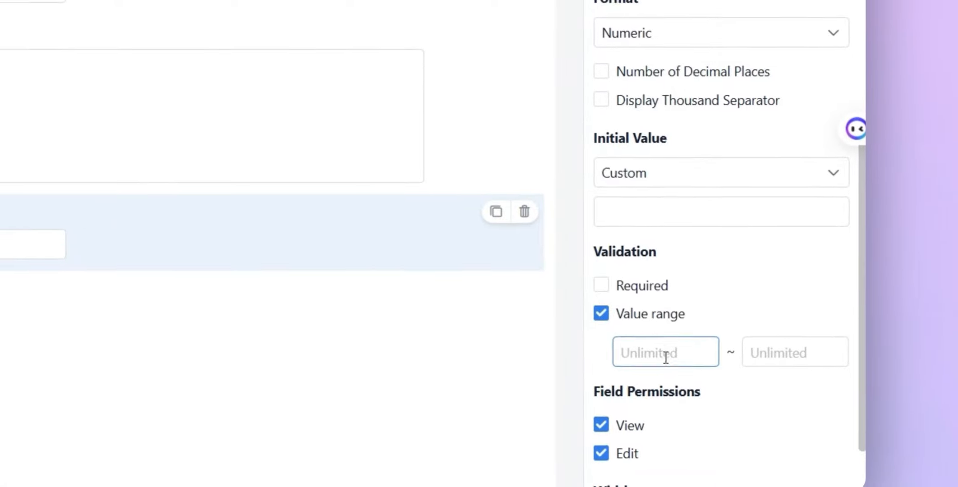
type("1")
left_click(778, 348)
type("100")
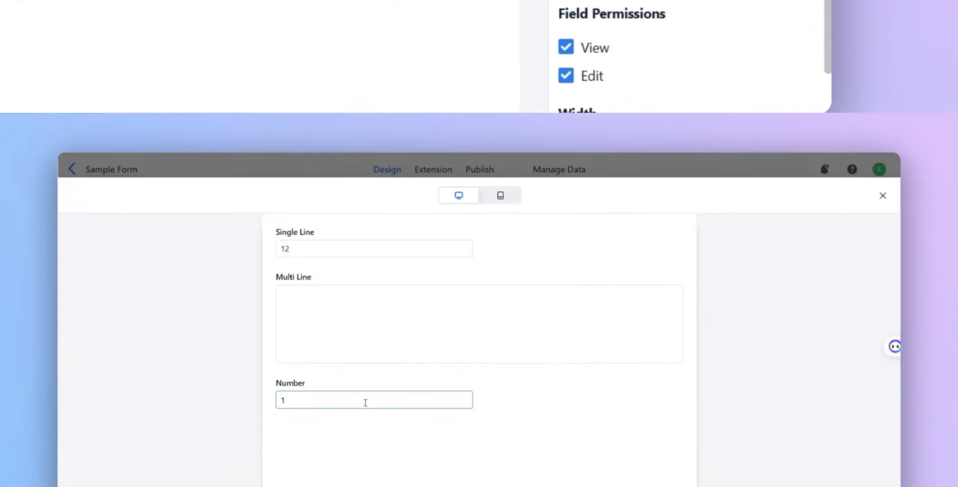
type("0")
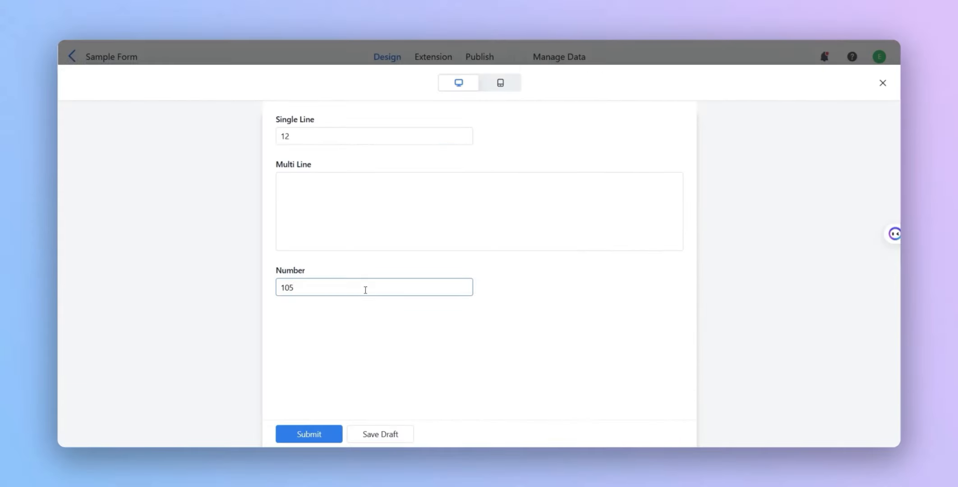
left_click(355, 334)
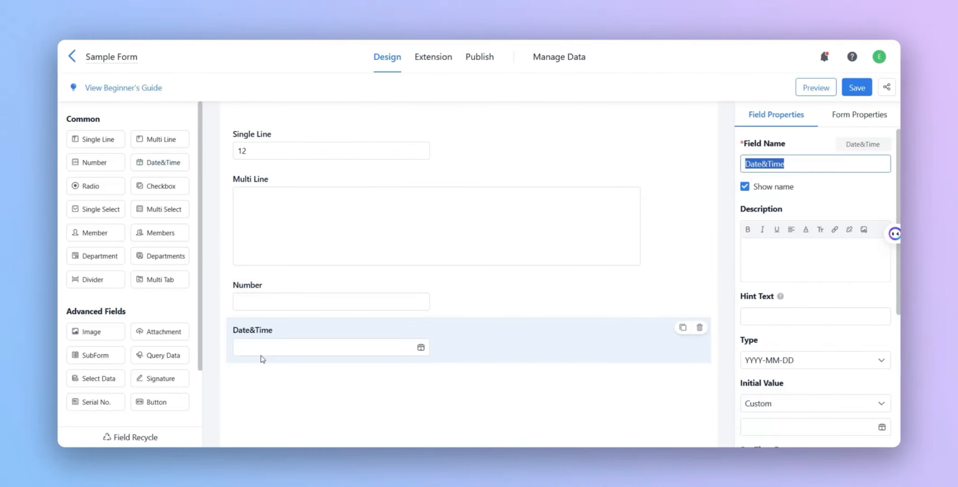
- Set the Date&Time field's initial value to Current Time and check it in the form preview
scroll(811, 311, "down", 1)
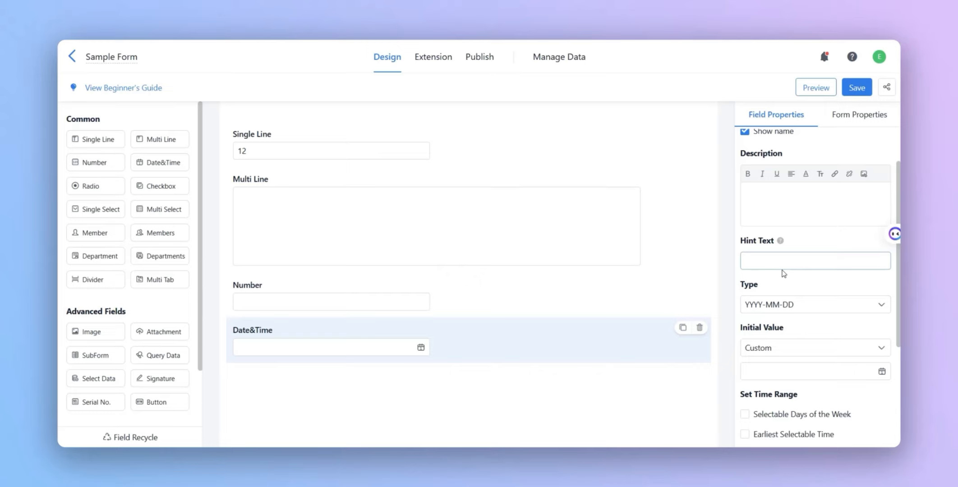
left_click(827, 348)
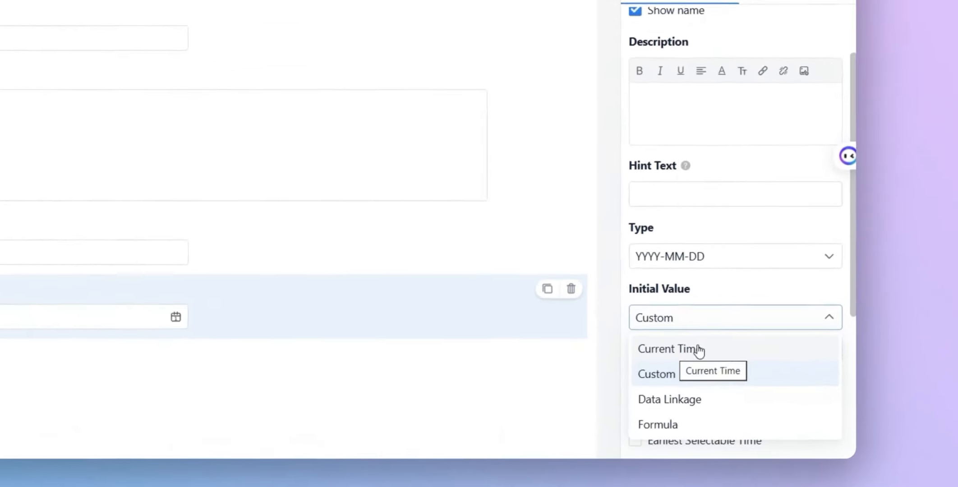
left_click(773, 370)
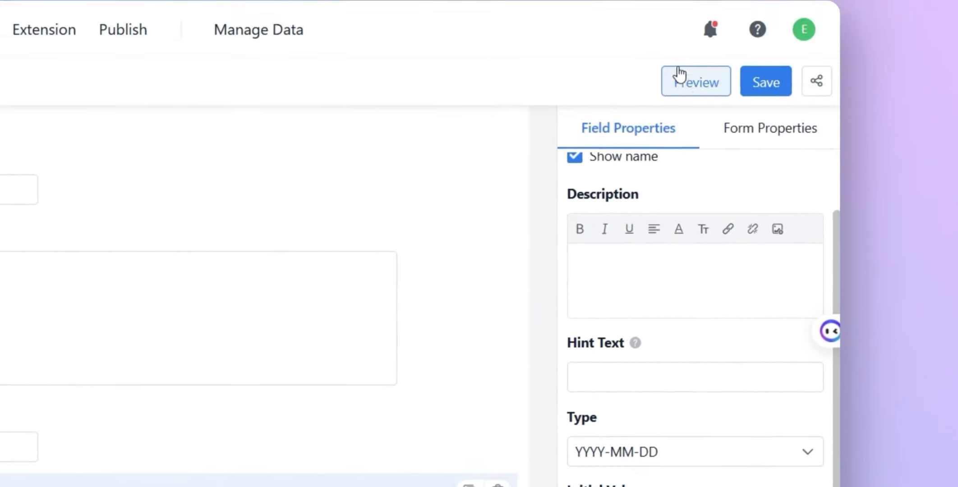
left_click(682, 77)
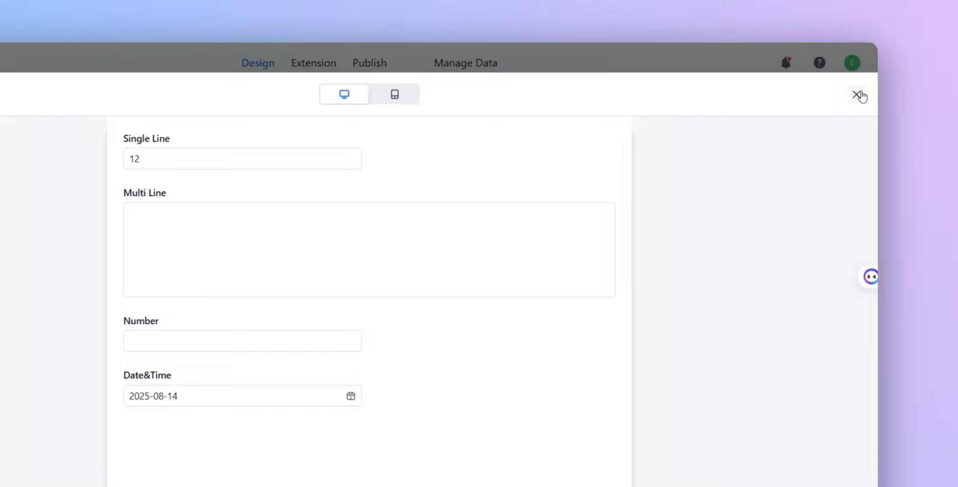
left_click(883, 83)
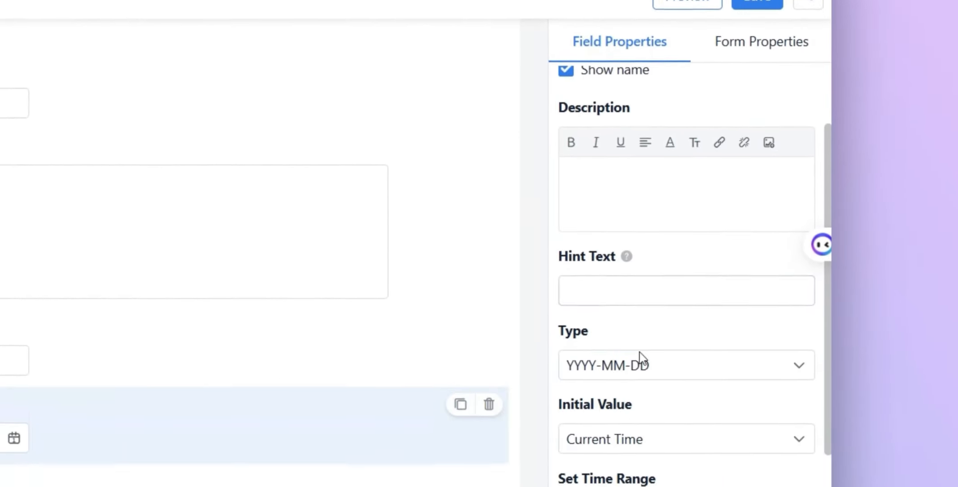
- Set the Date&Time field's type to YYYY-MM-DD HH:MM:SS and check it in the form preview
left_click(661, 339)
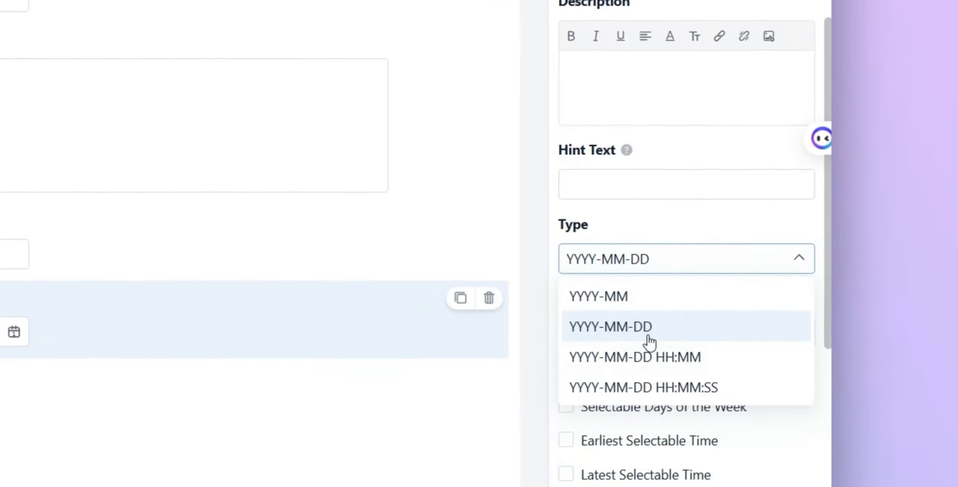
left_click(672, 426)
left_click(697, 389)
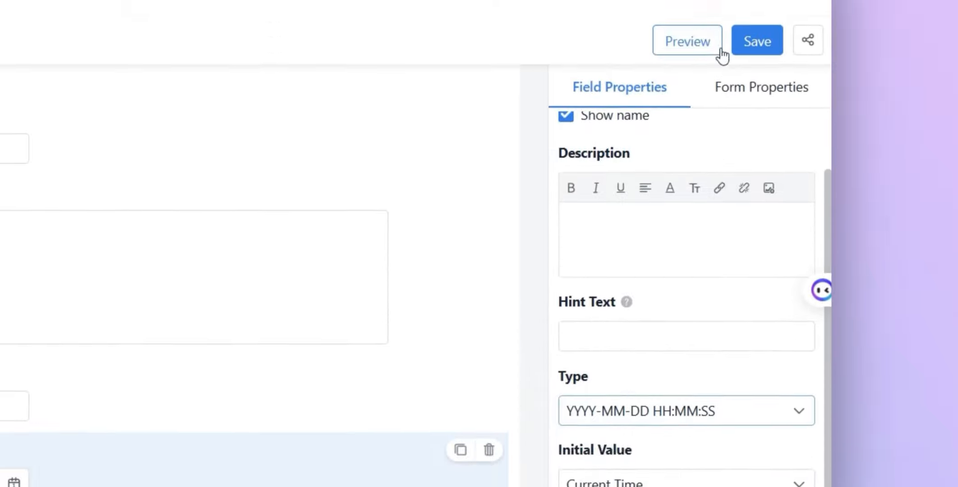
left_click(717, 51)
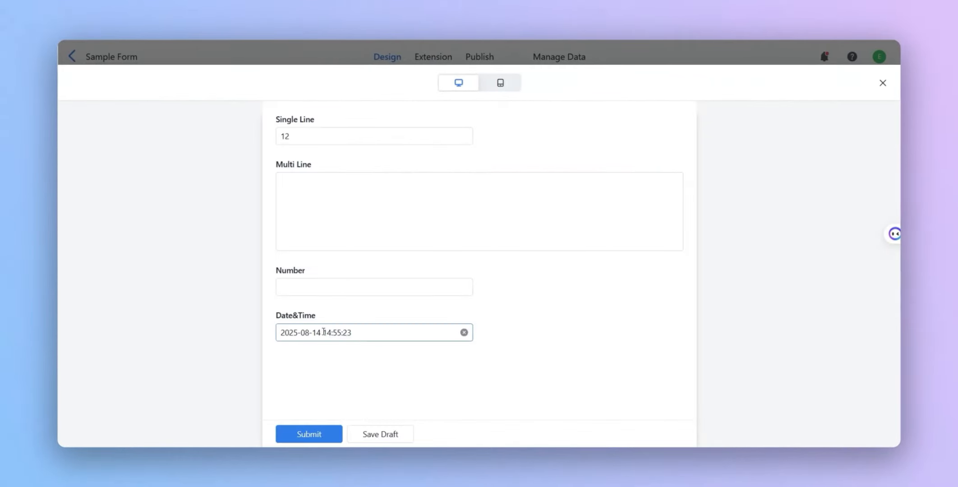
left_click(883, 82)
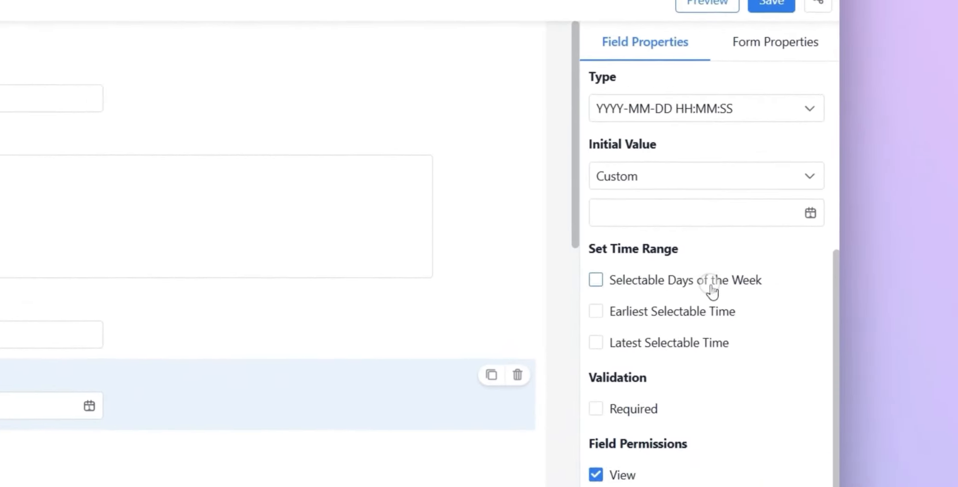
- Restrict the Date&Time field's selectable days of the week to Monday and Tuesday
left_click(807, 390)
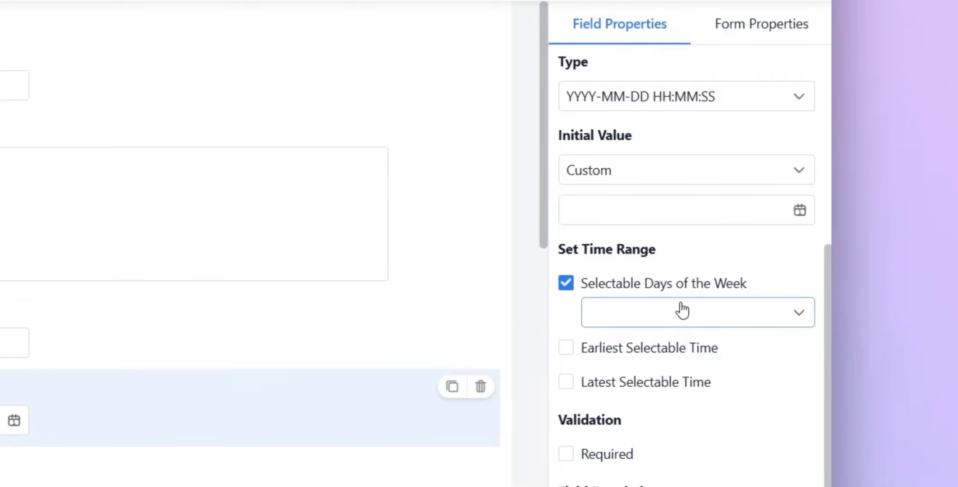
left_click(680, 310)
left_click(657, 390)
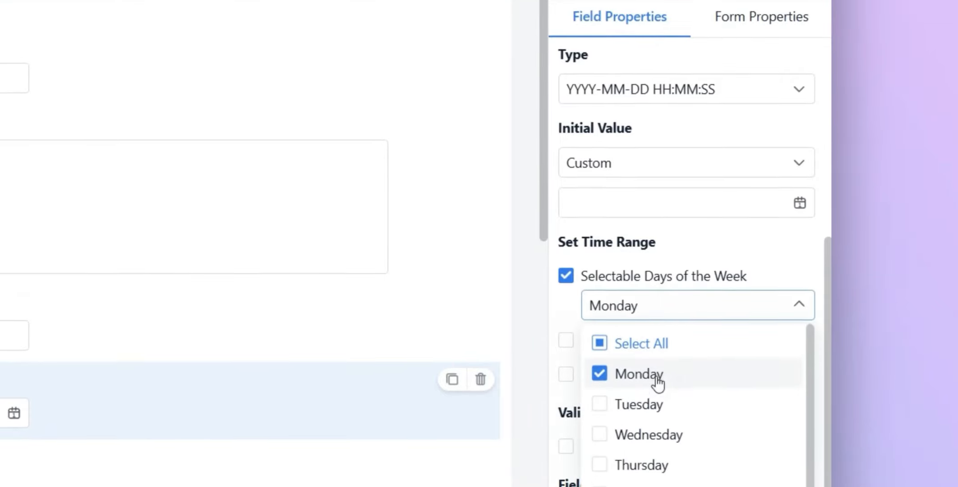
left_click(655, 418)
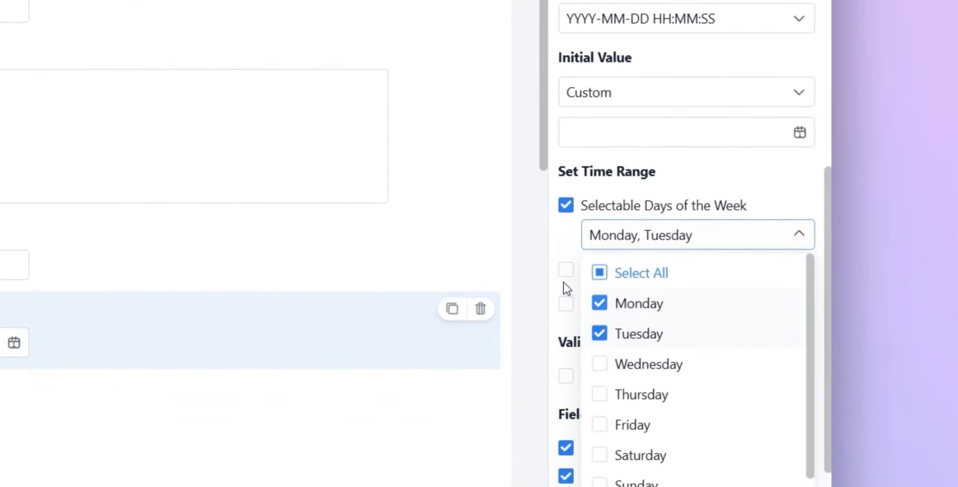
left_click(520, 257)
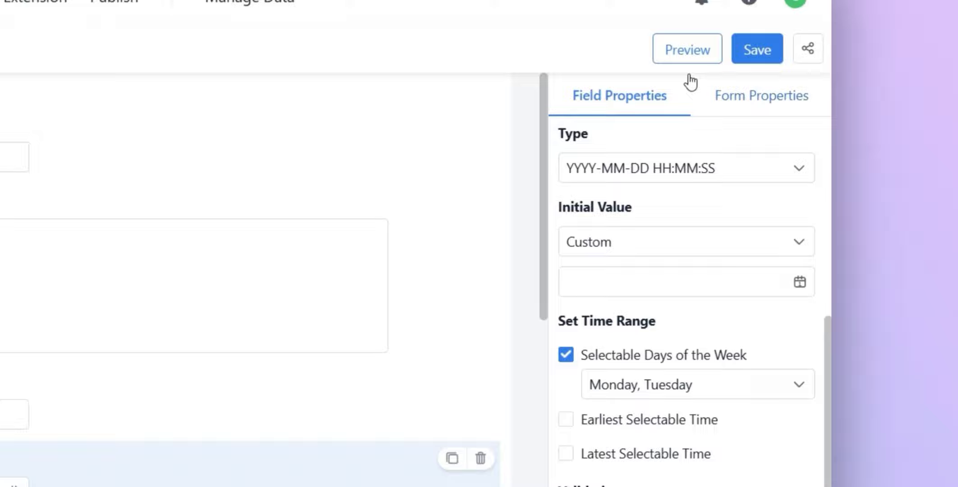
- Check the selectable dates in the preview's Date&Time calendar, close the preview, and turn off Selectable Days of the Week
left_click(687, 48)
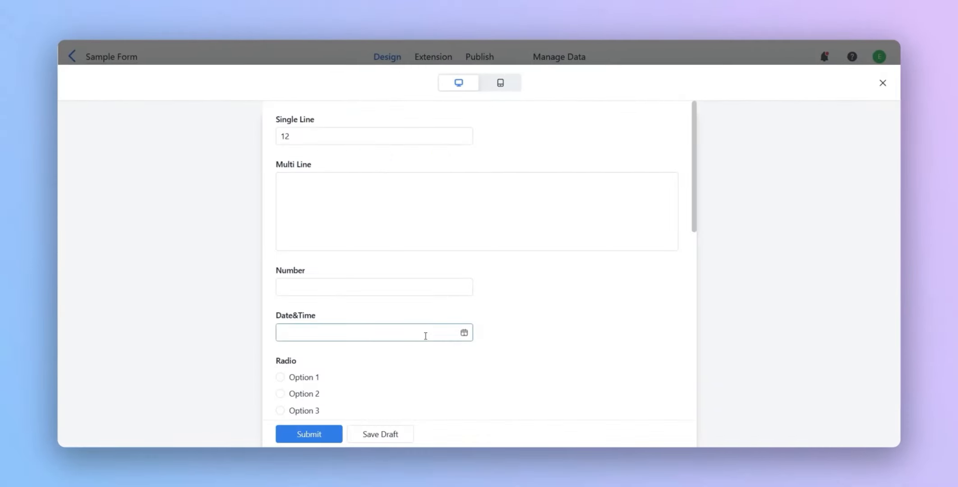
left_click(425, 336)
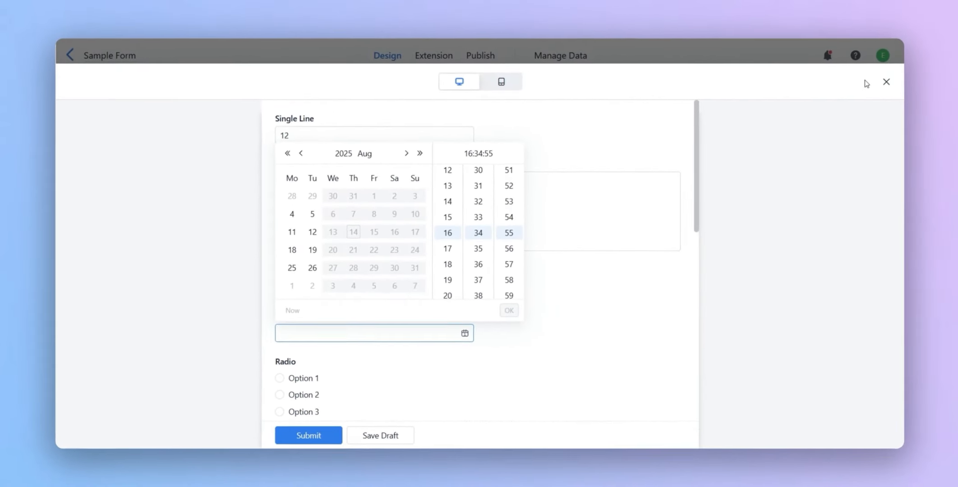
left_click(884, 82)
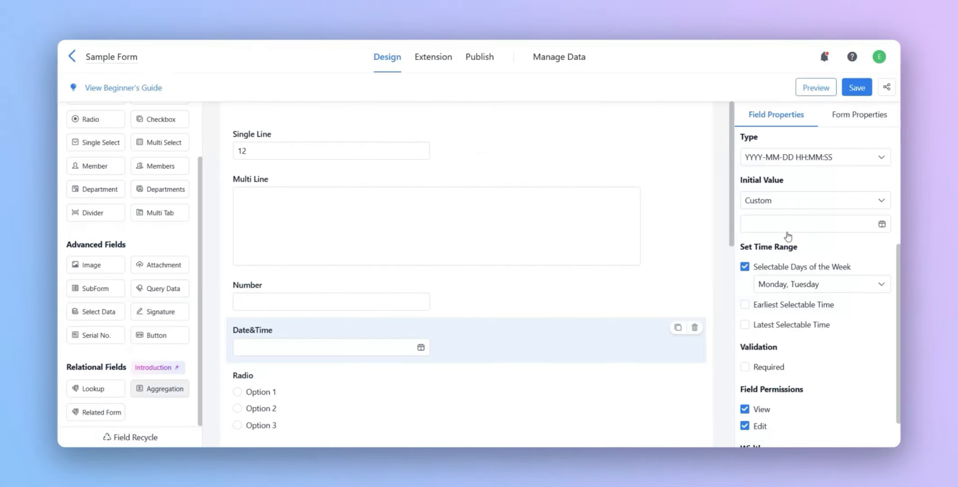
left_click(747, 268)
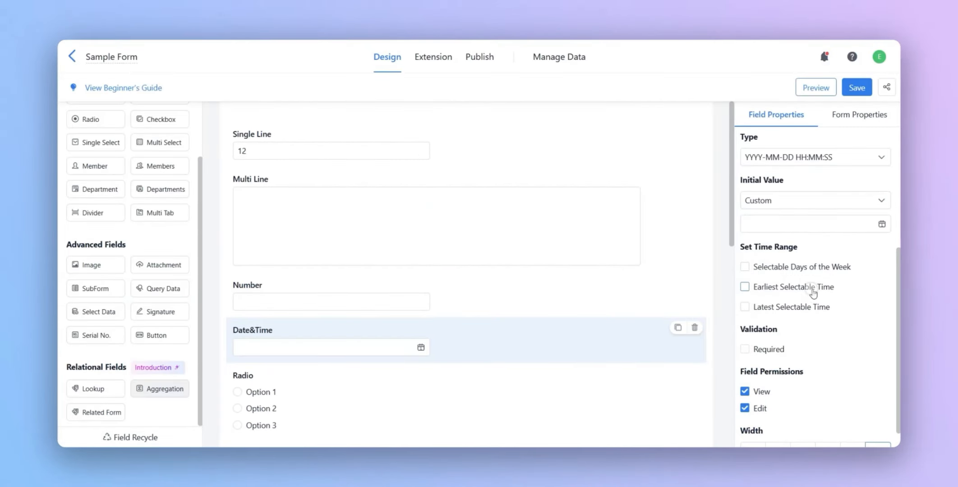
- Turn on Earliest Selectable Time for the Date&Time field, check its calendar in the preview, and turn the limit off
left_click(794, 288)
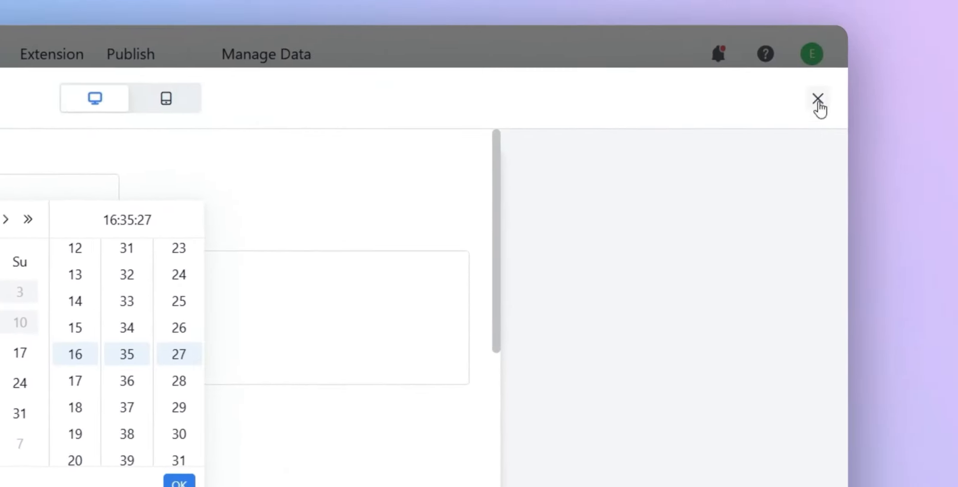
left_click(817, 101)
left_click(603, 336)
- Limit the Date&Time field's Latest Selectable Time to the dynamic Current Day and check its calendar in the form preview
left_click(604, 370)
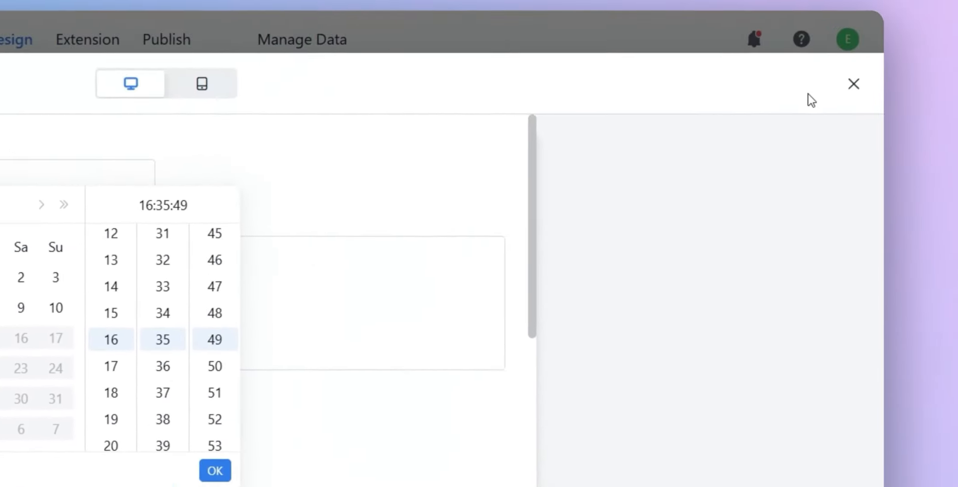
left_click(853, 83)
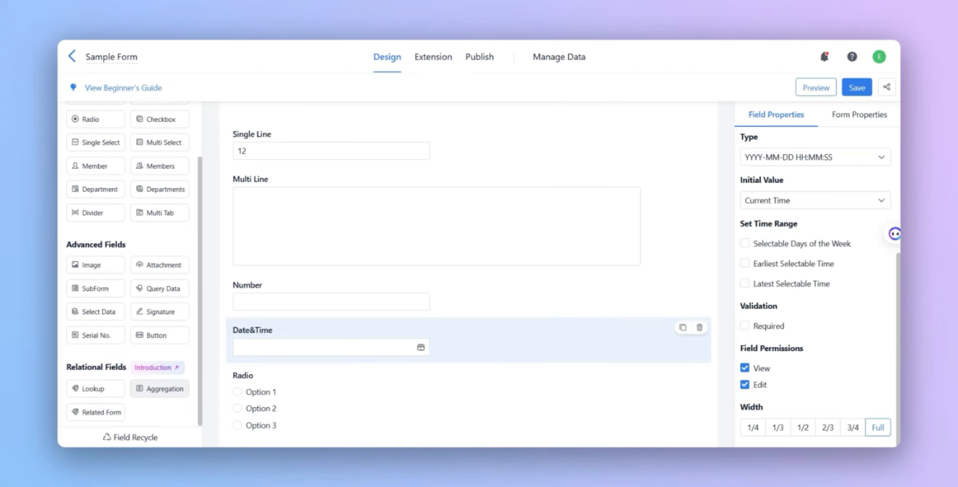
- Add a Radio field below the Date&Time field in the sample form
scroll(145, 214, "up", 3)
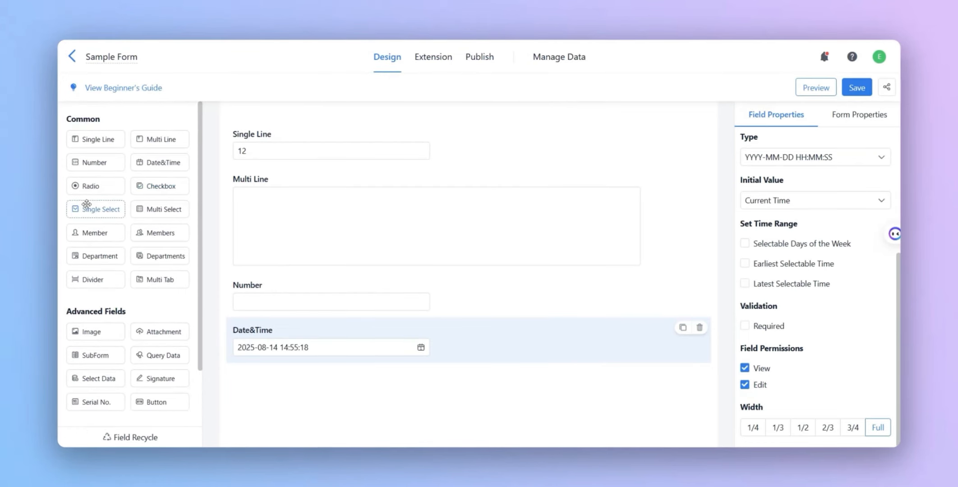
left_click_drag(104, 191, 270, 367)
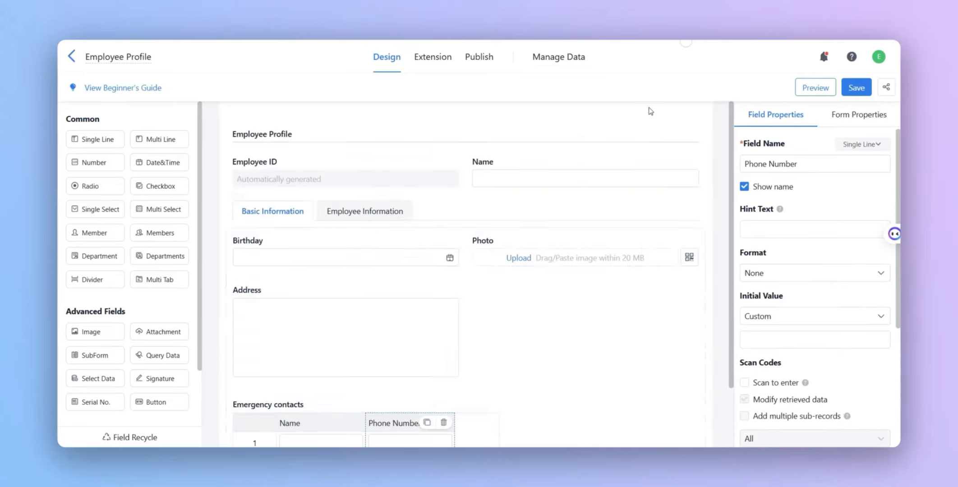
scroll(494, 284, "down", 3)
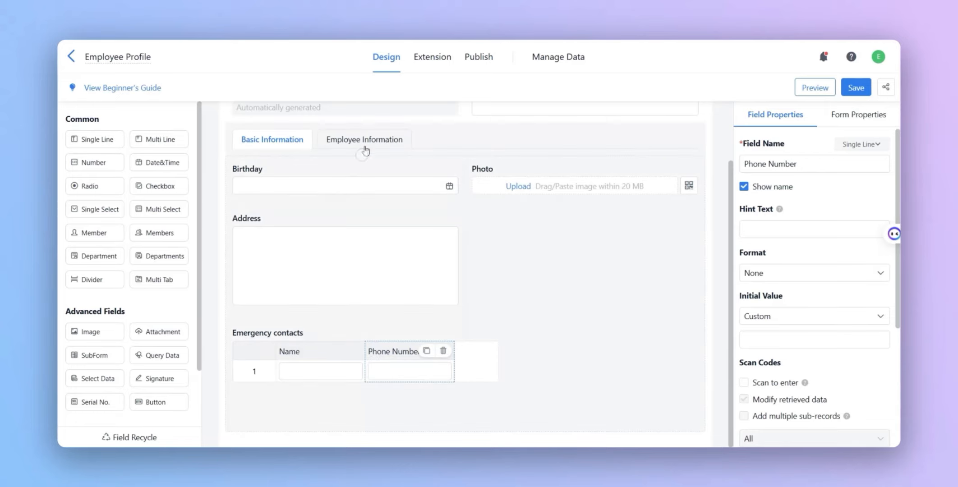
- Show the Employee Information section of the Employee Profile form and select its Working Status field
left_click(366, 140)
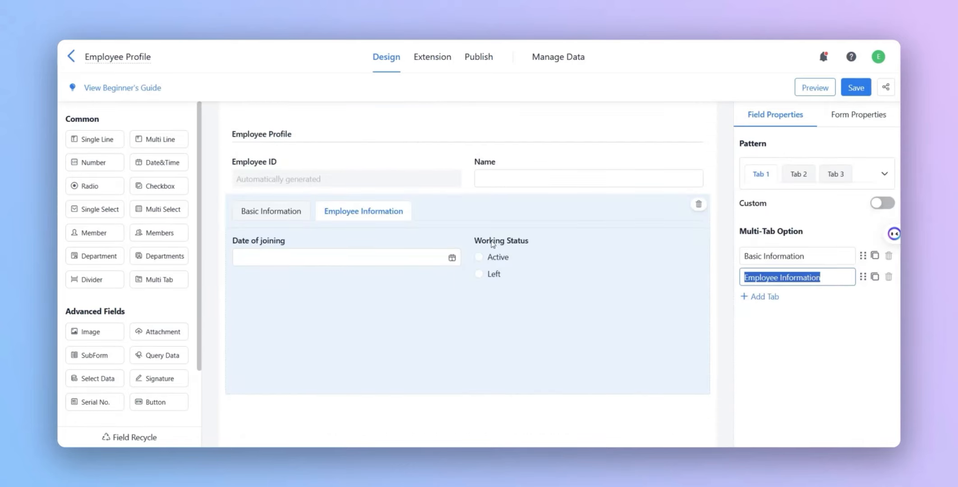
left_click(494, 275)
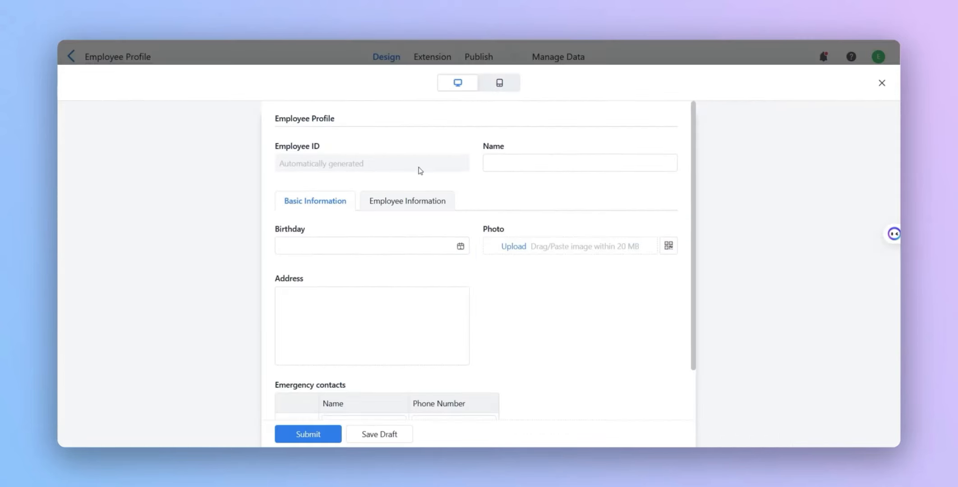
scroll(378, 304, "down", 2)
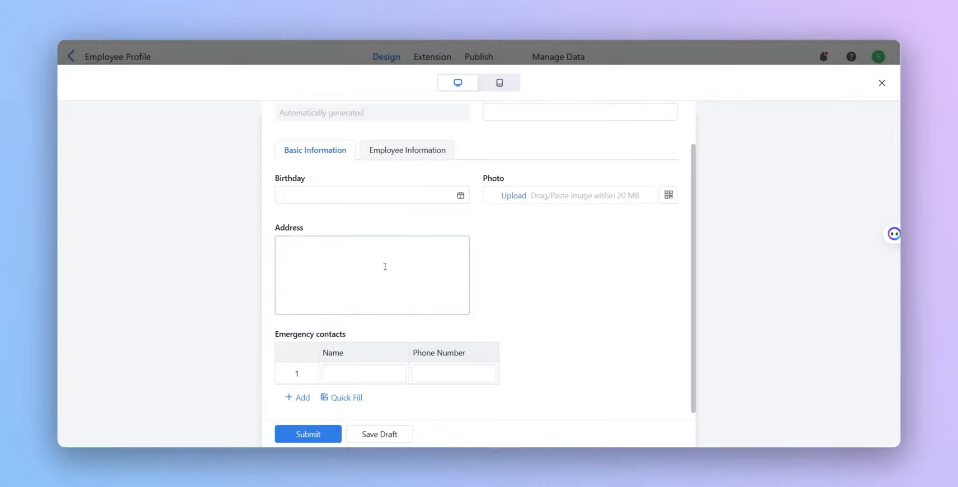
- Try the Active and Left options of Working Status in the form preview, and close the preview
left_click(407, 150)
left_click(530, 250)
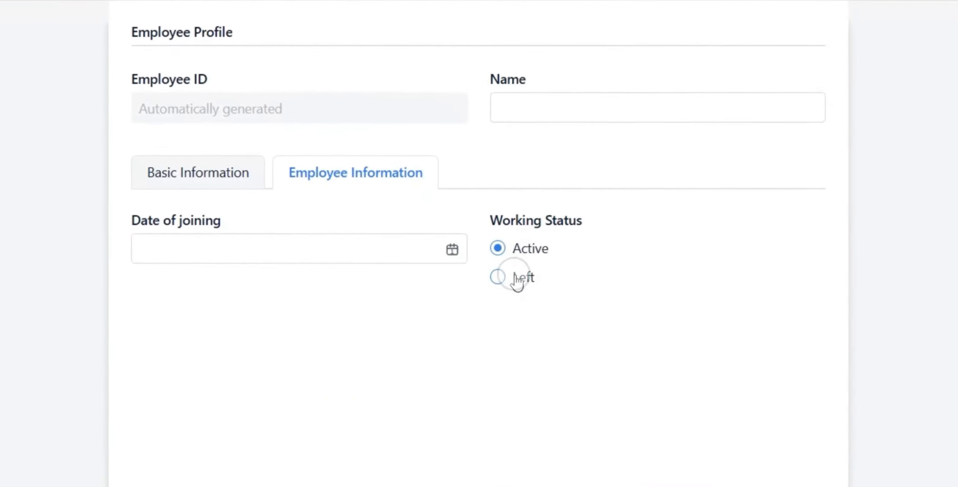
left_click(518, 279)
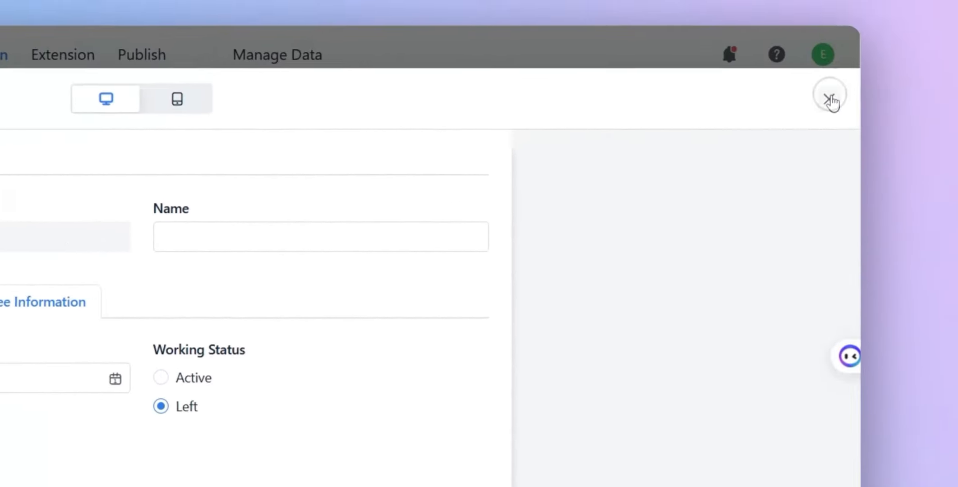
left_click(830, 99)
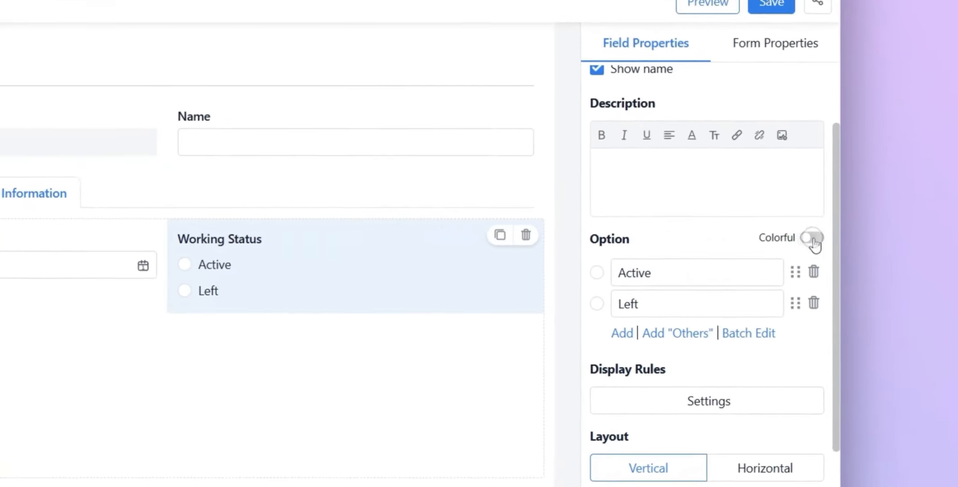
- Turn on Colorful for the Working Status options and view the colour choices for Active
left_click(813, 239)
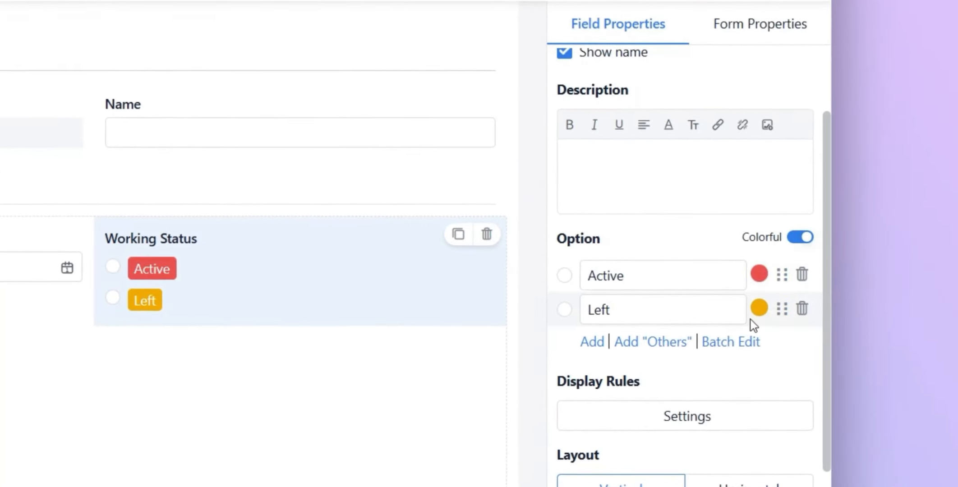
left_click(759, 273)
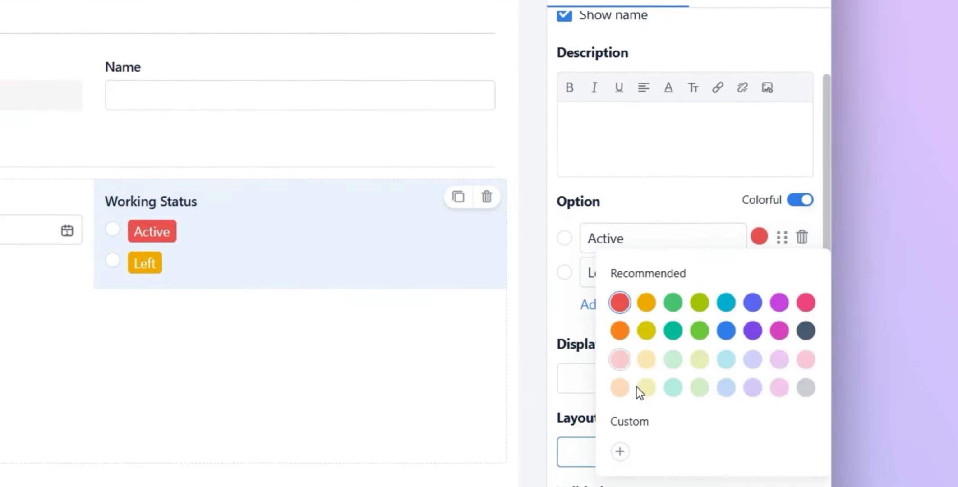
left_click(716, 152)
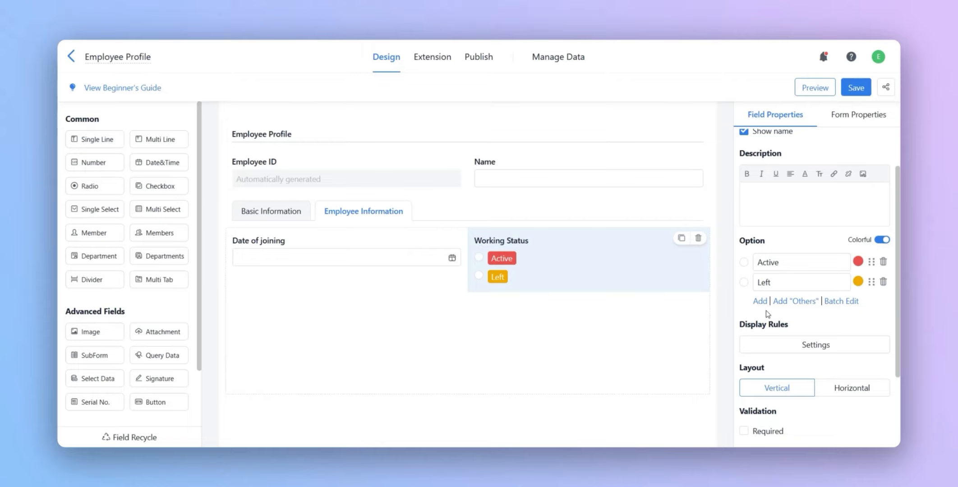
- Try Left and Active as the default option of Working Status, check the default in the preview, and clear it
left_click(744, 282)
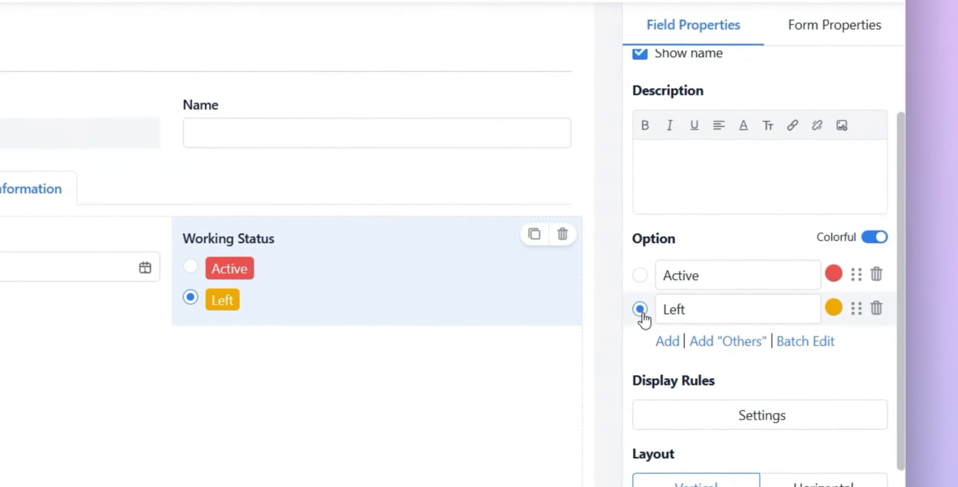
left_click(667, 310)
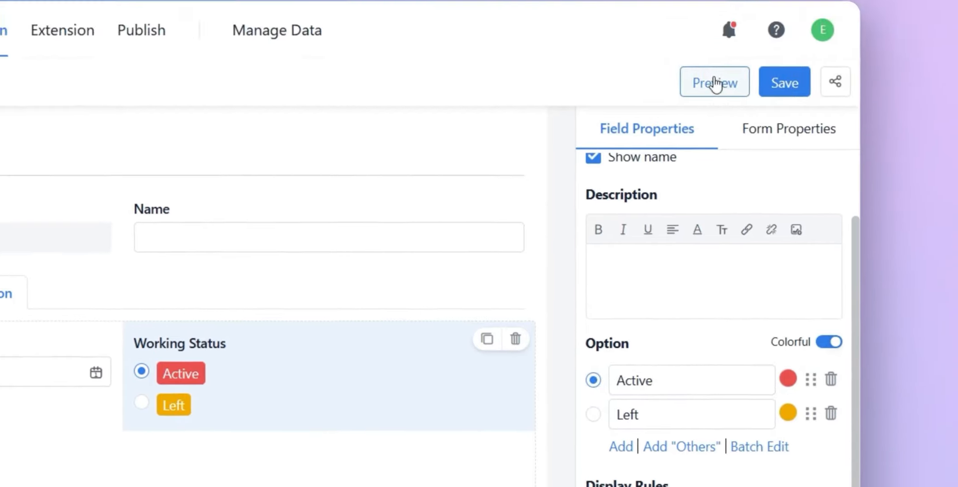
left_click(714, 81)
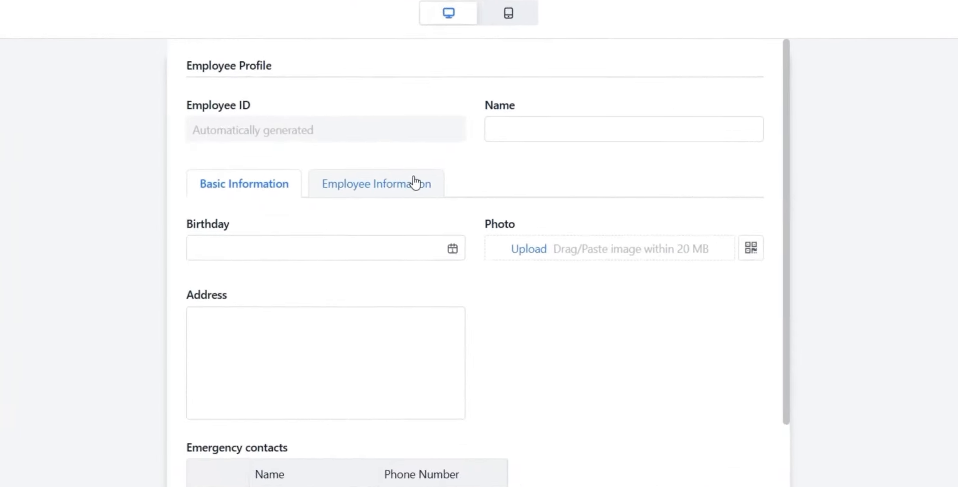
left_click(433, 201)
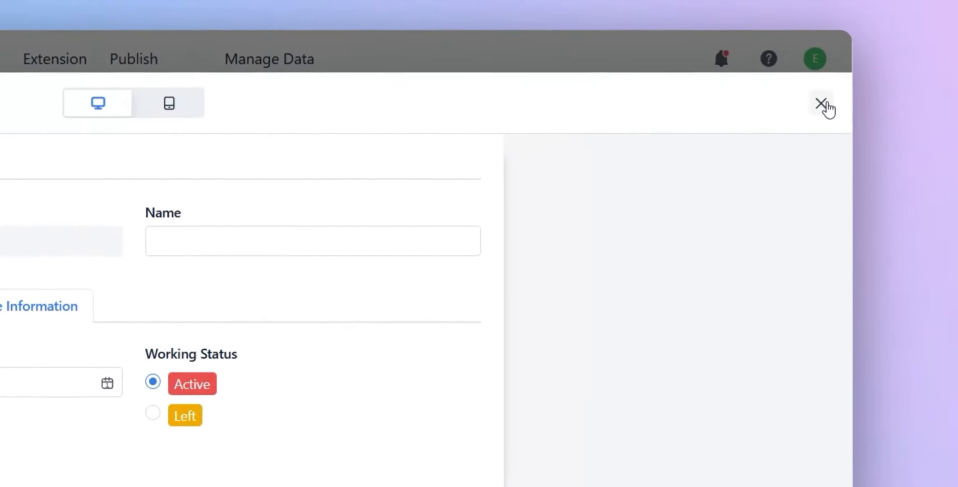
left_click(918, 52)
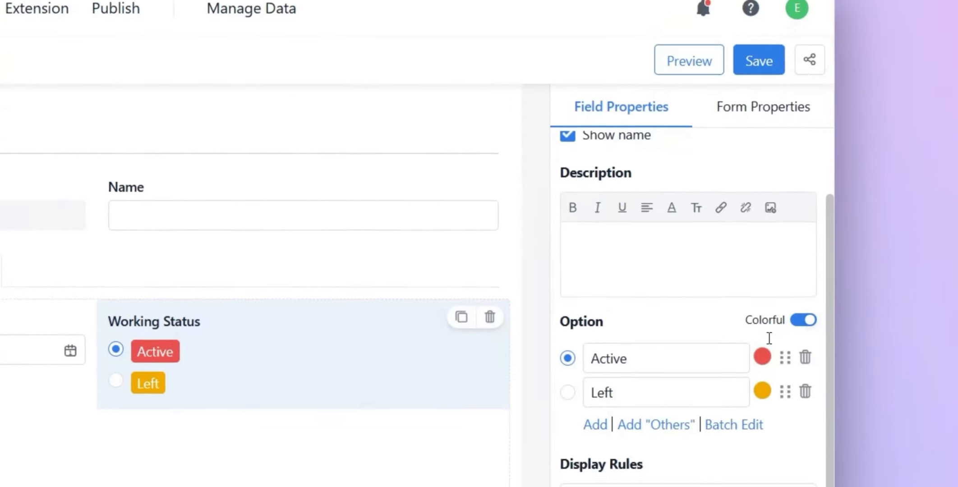
left_click(568, 358)
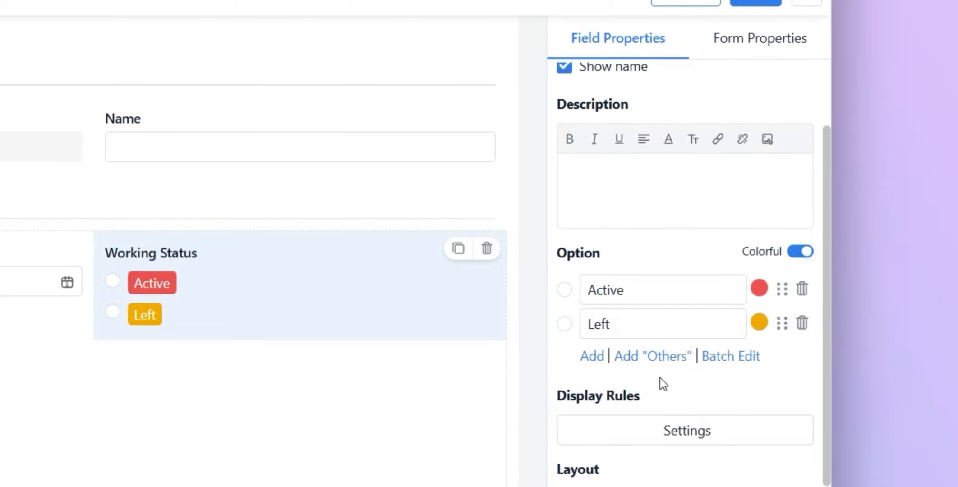
- Add the built-in "Others" option to the Working Status field and try it in the form preview
left_click(662, 368)
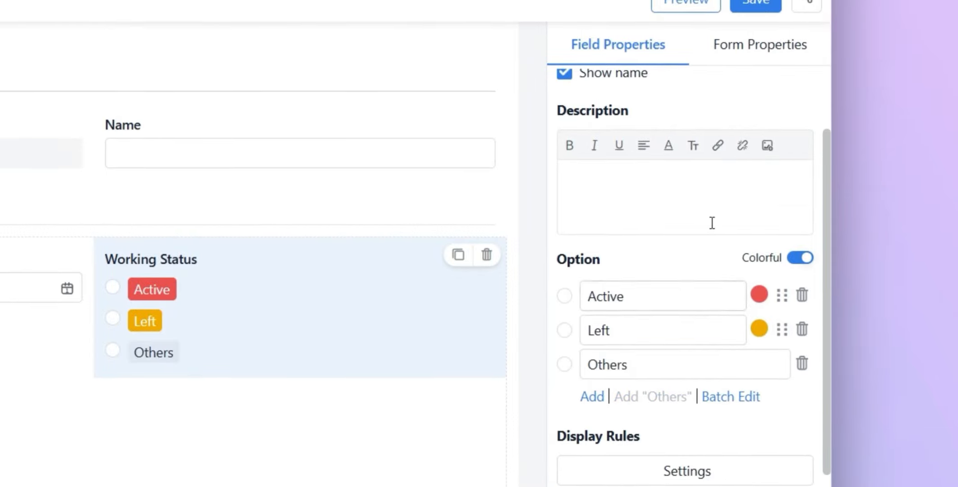
left_click(686, 3)
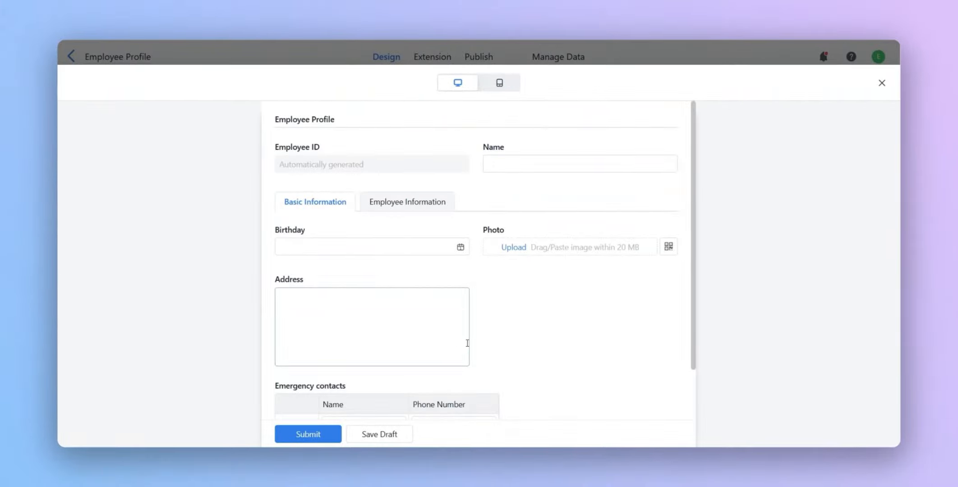
left_click(414, 202)
left_click(542, 318)
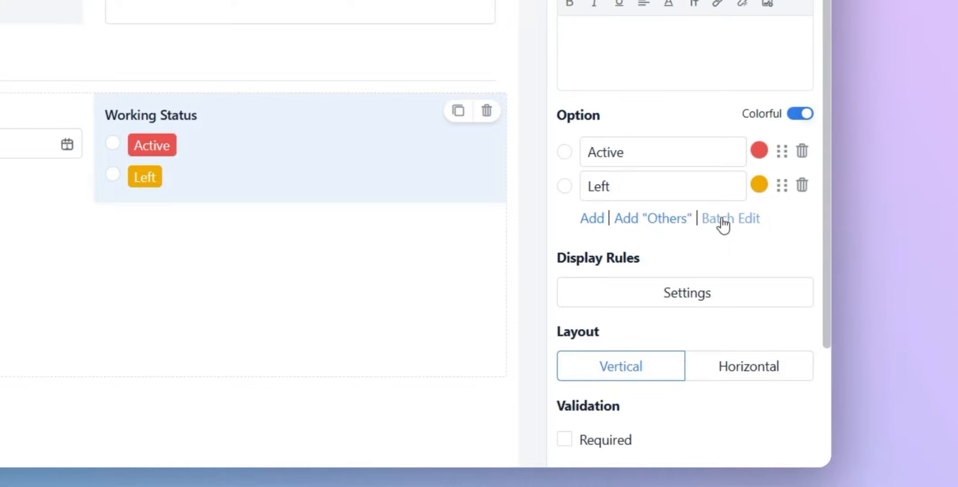
- Batch edit the Working Status options to add Others on a new line after Active and Left
left_click(723, 219)
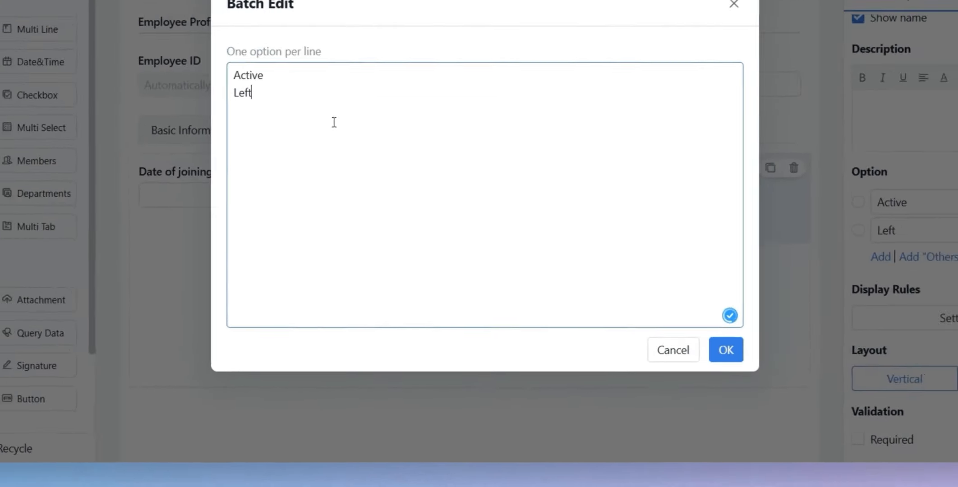
key("Return")
type("Others")
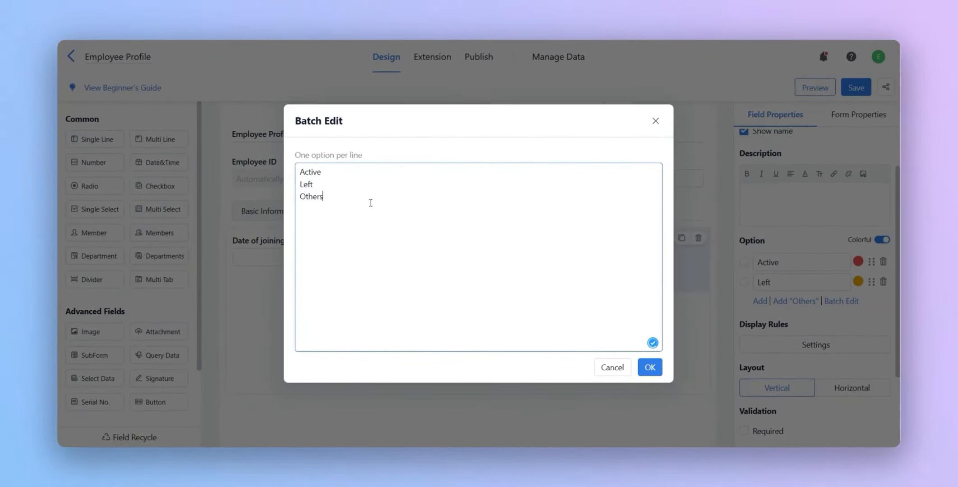
left_click(649, 367)
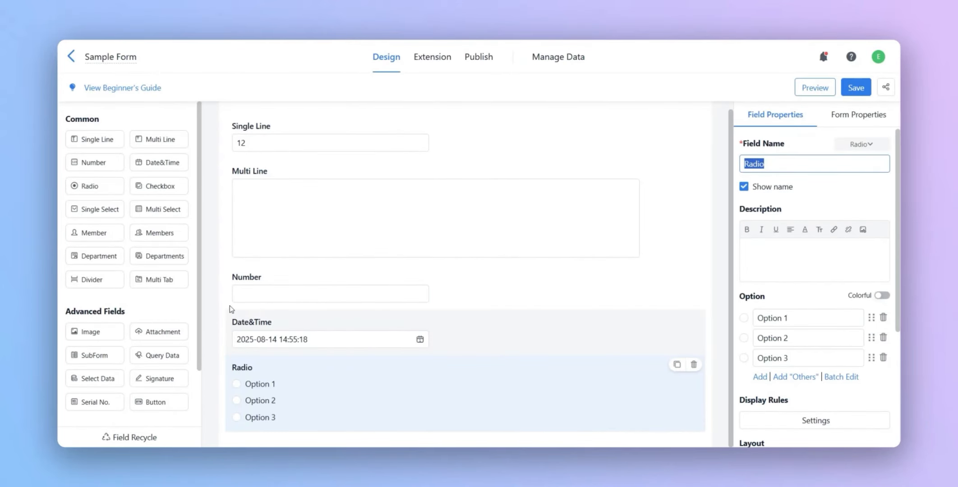
- Add a Checkbox field below the Radio field in the Sample Form
scroll(183, 279, "down", 3)
left_click(161, 120)
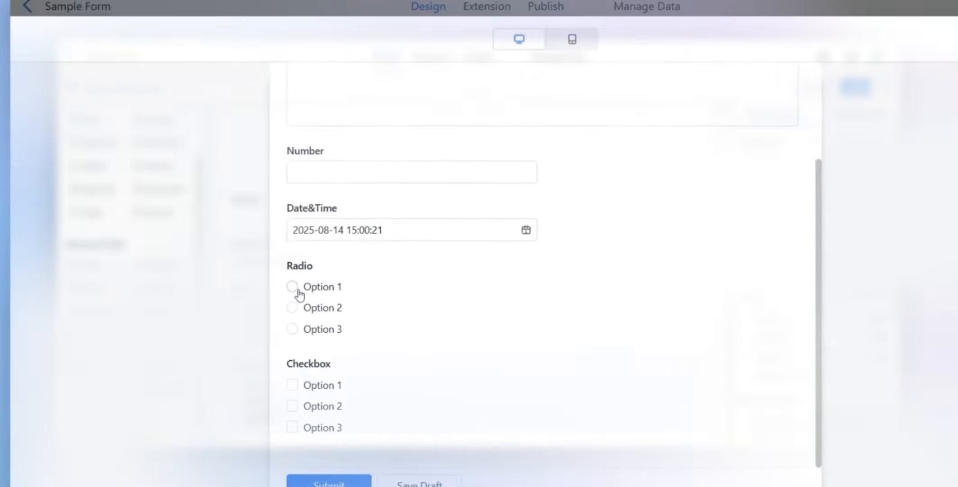
- In the form preview, choose Option 2 in Radio, tick Options 1, 2 and 3 in Checkbox, and close the preview
left_click(293, 286)
left_click(316, 328)
scroll(316, 329, "down", 2)
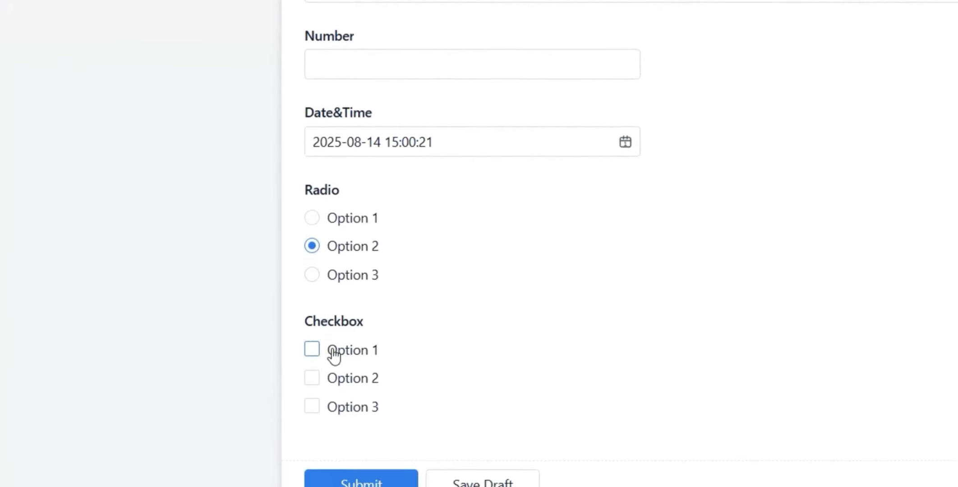
left_click(331, 346)
left_click(332, 364)
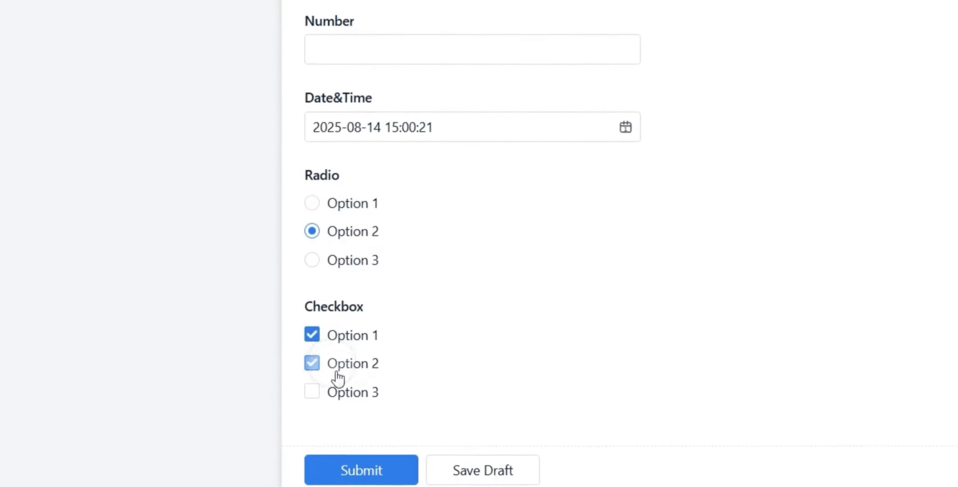
left_click(336, 384)
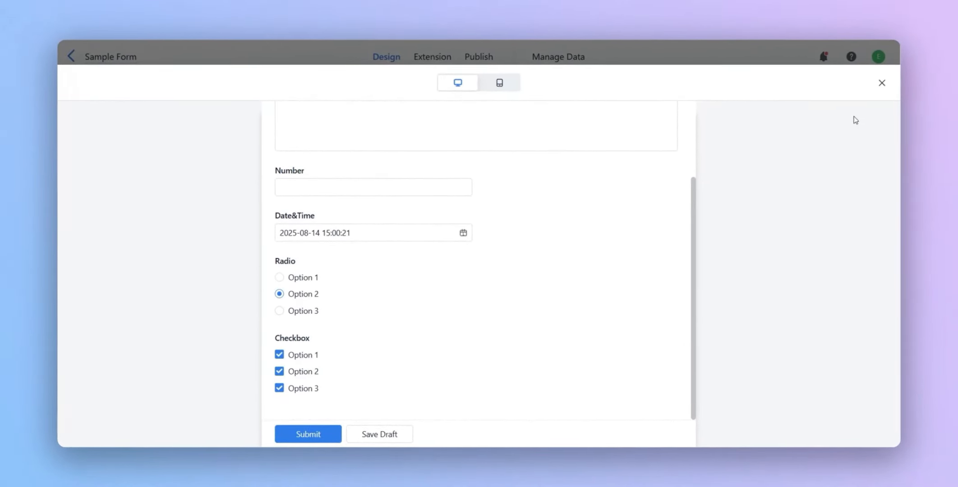
left_click(882, 84)
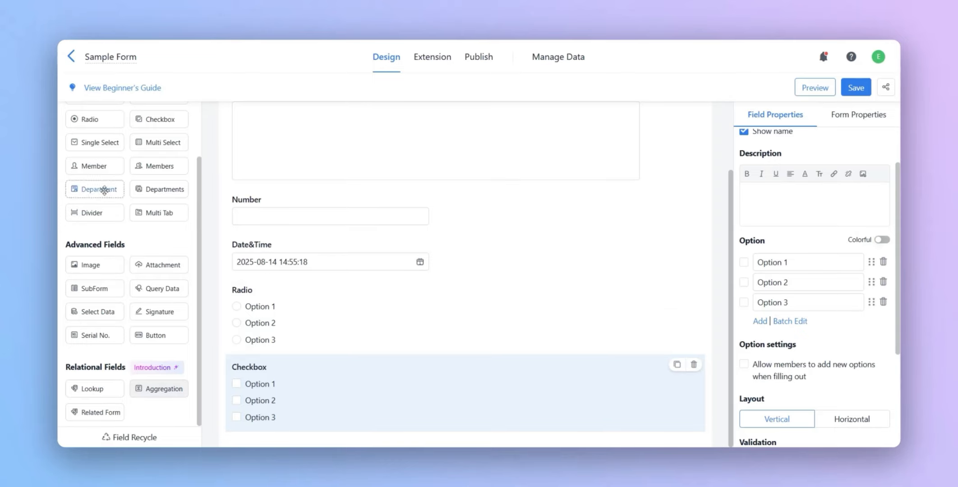
- Add Single Select and Multi Select fields below the Checkbox field and show the Single Select field's option settings
left_click(92, 142)
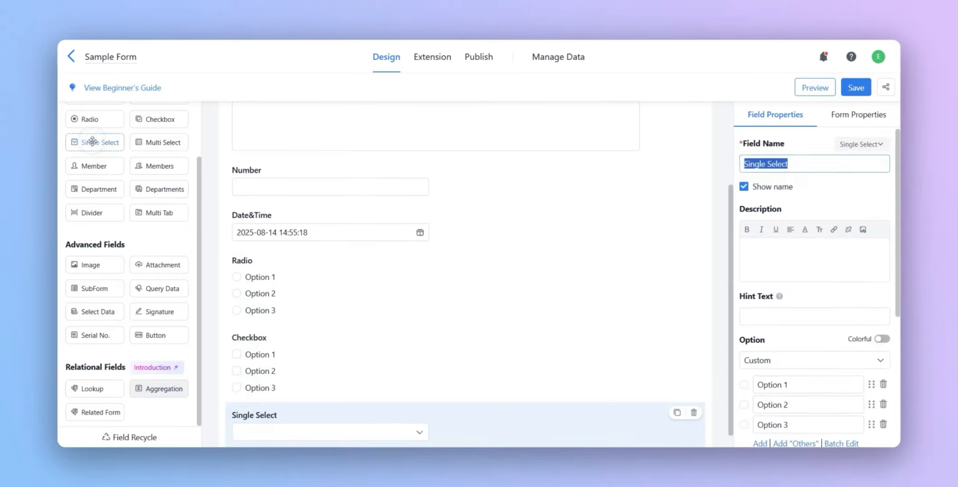
left_click(163, 143)
left_click(397, 368)
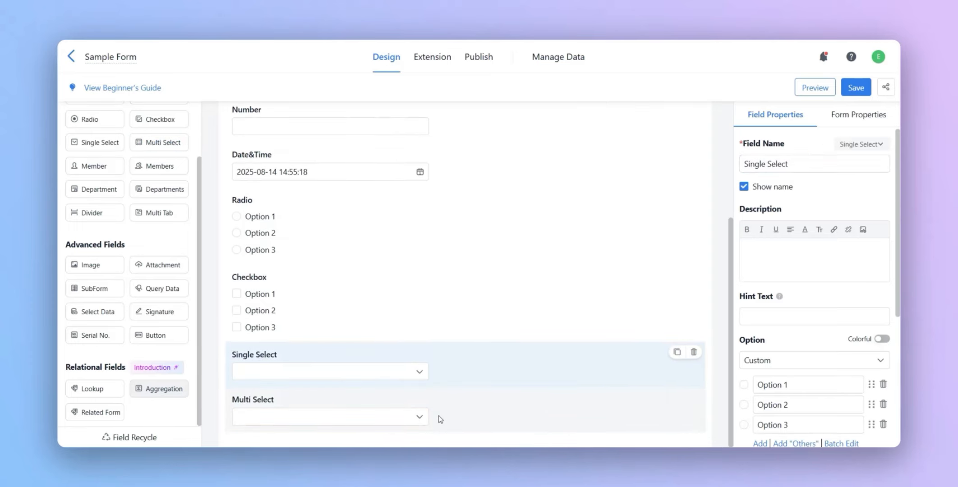
scroll(786, 340, "down", 4)
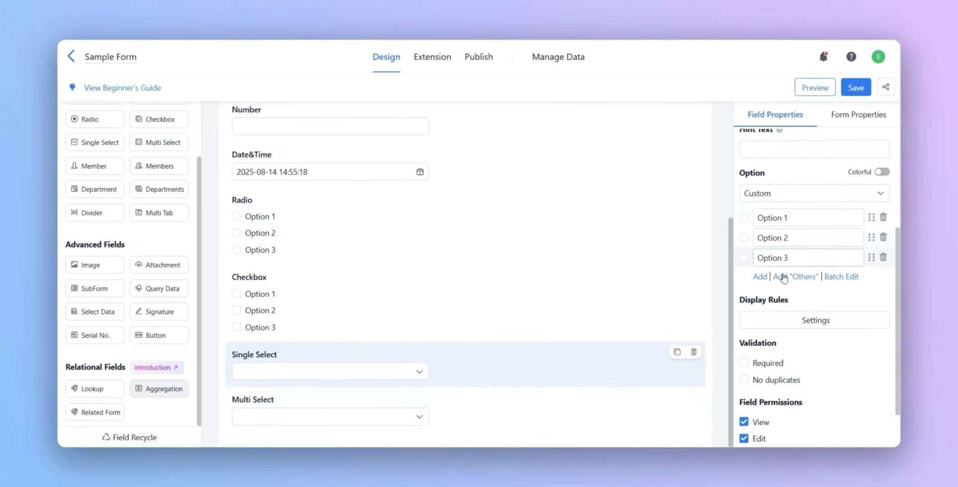
- Add Option 4 and Option 5 to the Single Select field's custom options
left_click(760, 276)
left_click(761, 296)
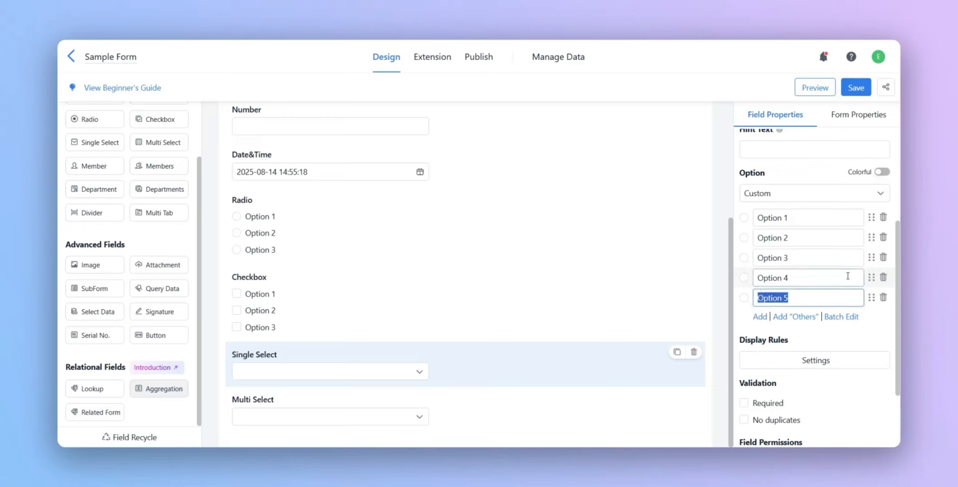
mouse_move(872, 278)
left_mouse_down()
mouse_move(871, 258)
mouse_move(872, 282)
left_mouse_up()
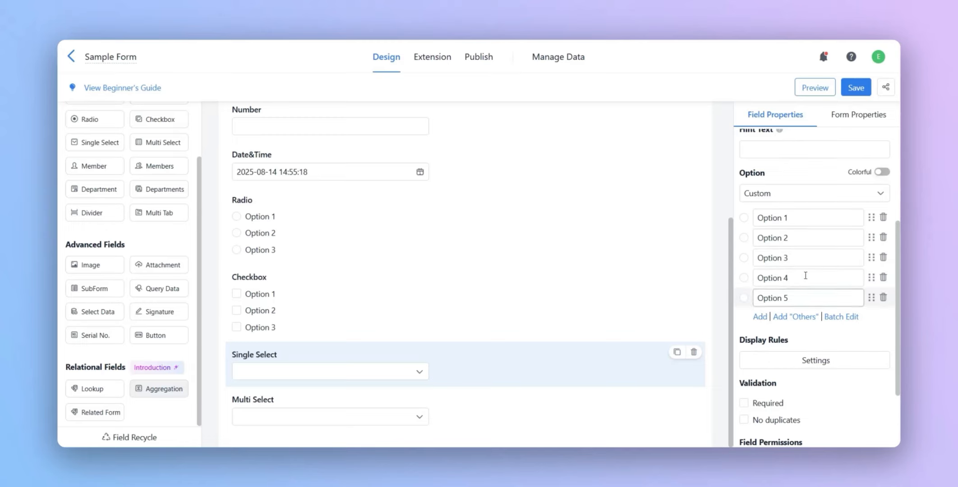
- Turn on Colorful for the Single Select options and delete Option 5
left_click(882, 171)
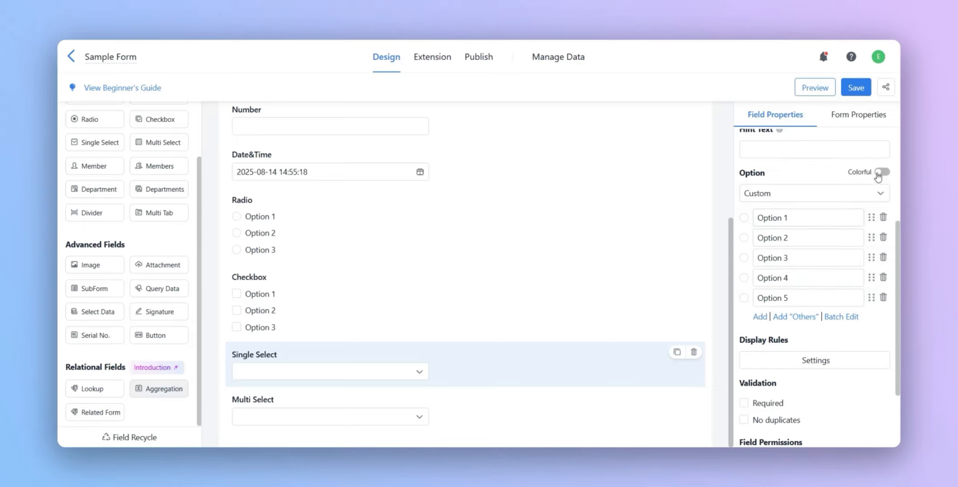
left_click(884, 298)
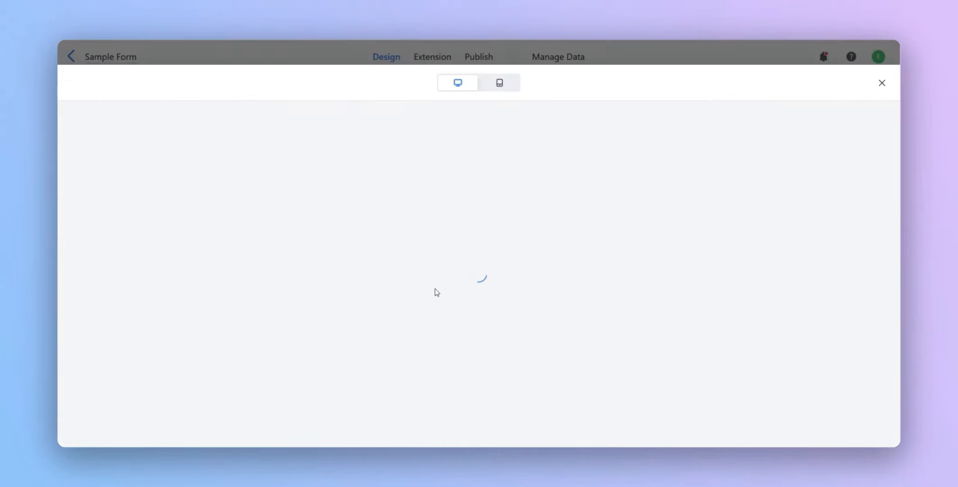
- Preview the form and choose the red Option 1 in the Single Select field
scroll(438, 286, "down", 5)
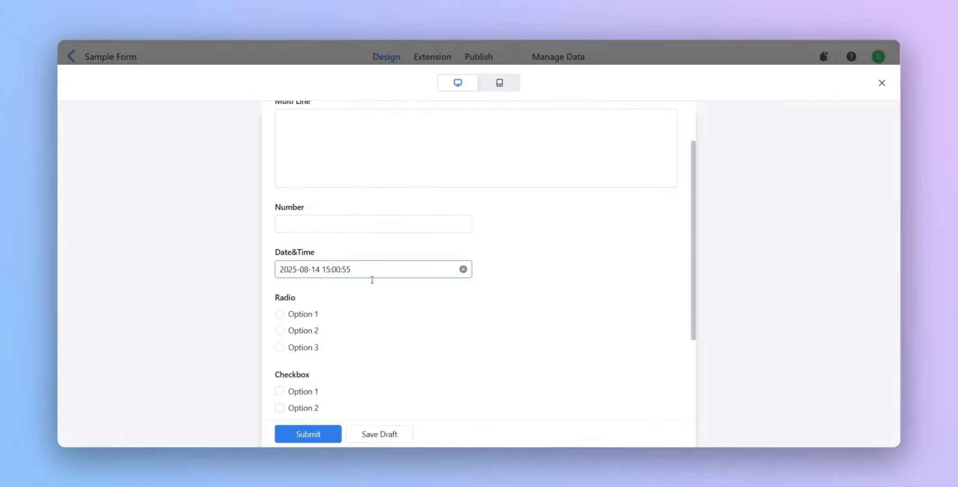
left_click(433, 344)
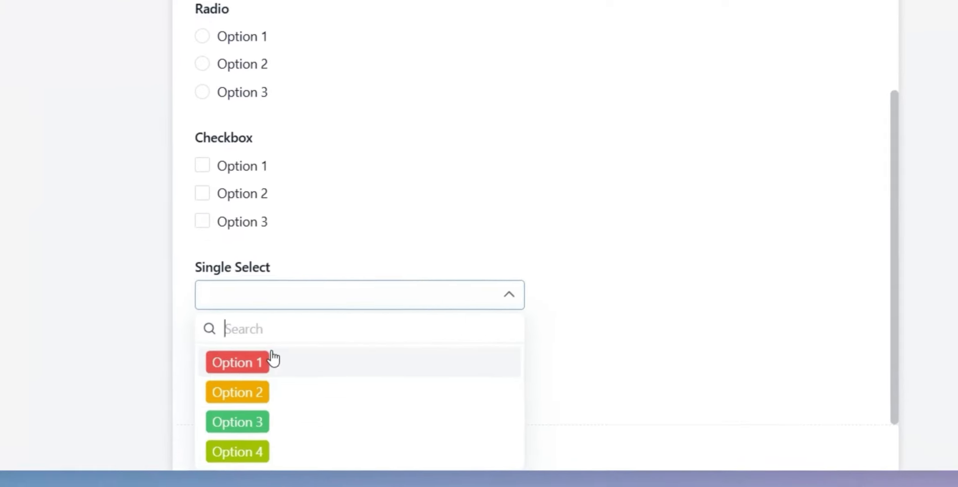
left_click(312, 345)
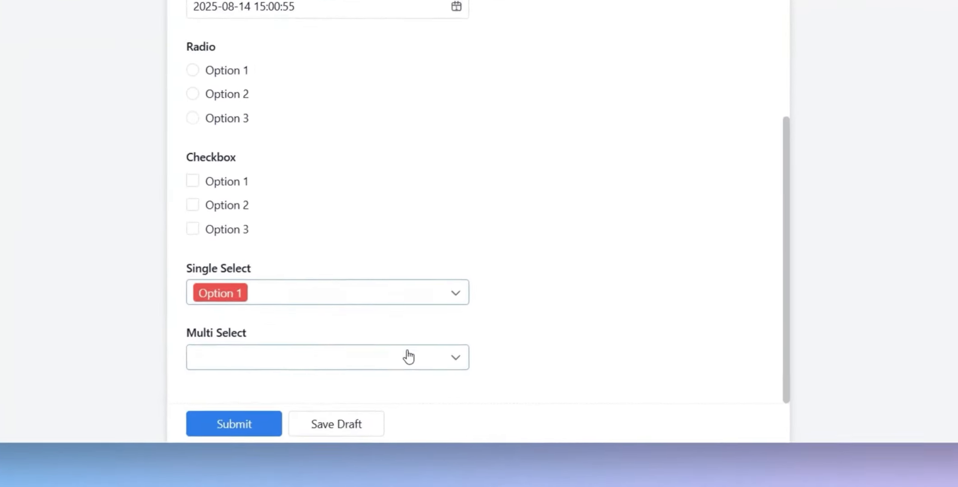
- Choose Options 1, 2 and 3 in the preview's Multi Select field, and close the preview
left_click(426, 387)
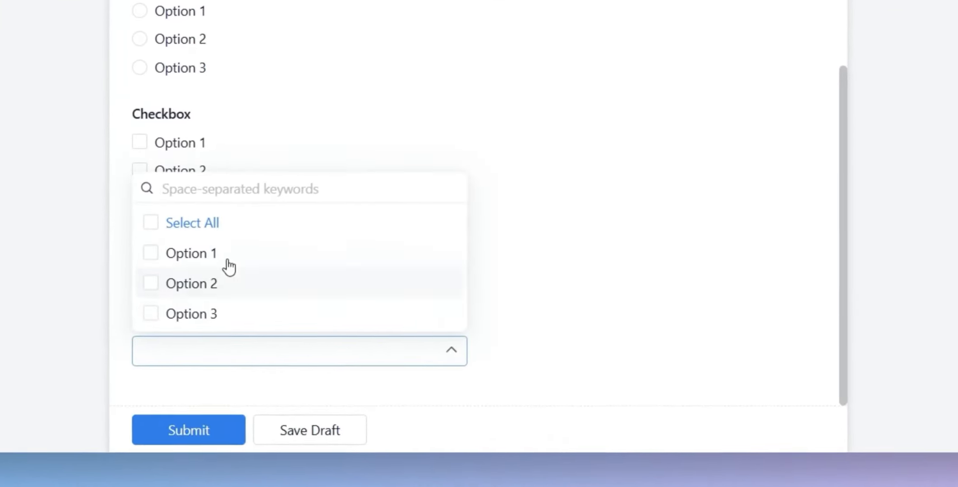
left_click(322, 331)
left_click(227, 297)
left_click(226, 316)
left_click(609, 281)
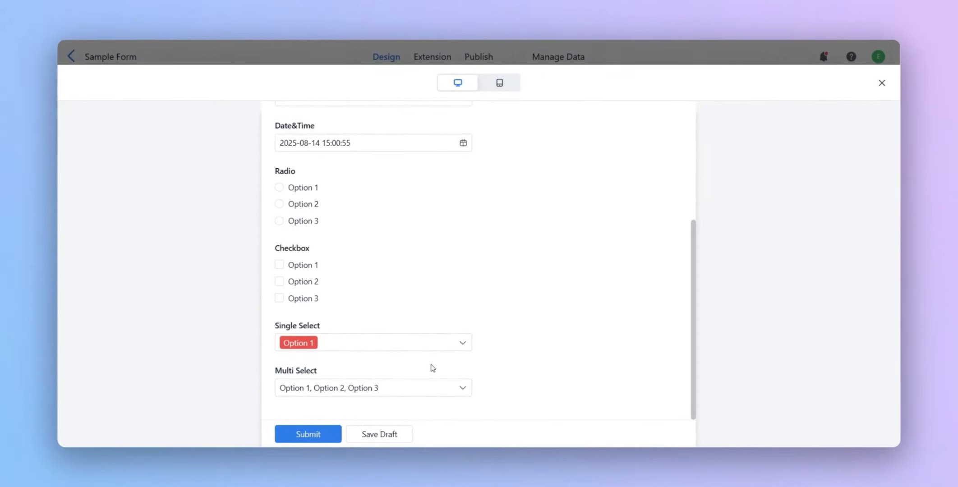
scroll(423, 367, "up", 3)
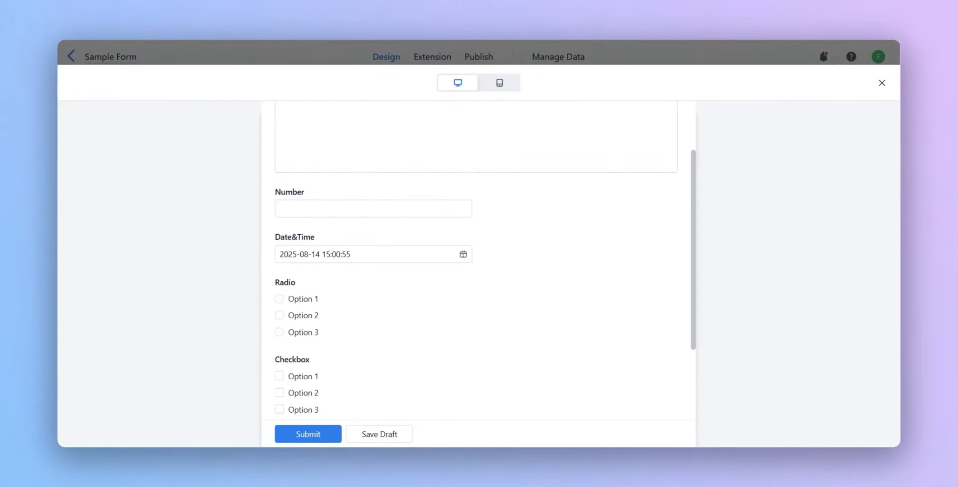
left_click(880, 83)
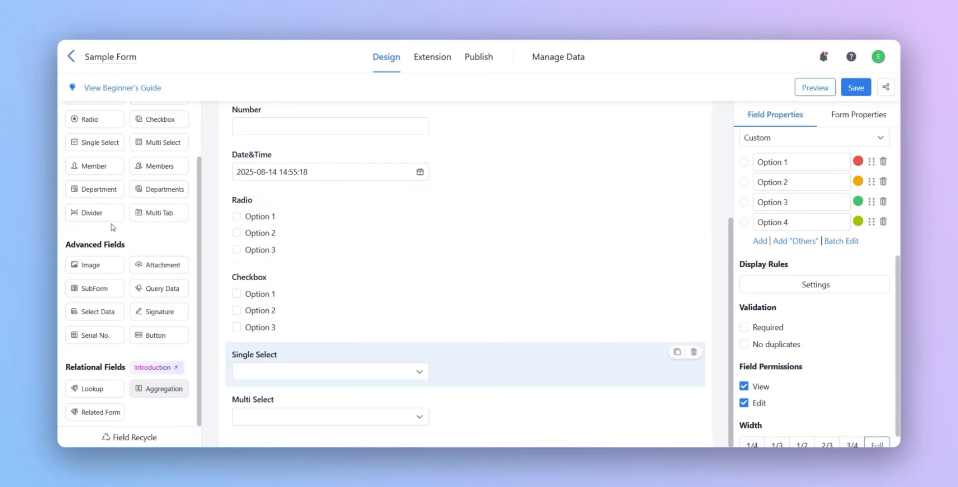
- Add a Divider field between the Single Select and Multi Select fields
left_click(95, 213)
scroll(302, 372, "down", 1)
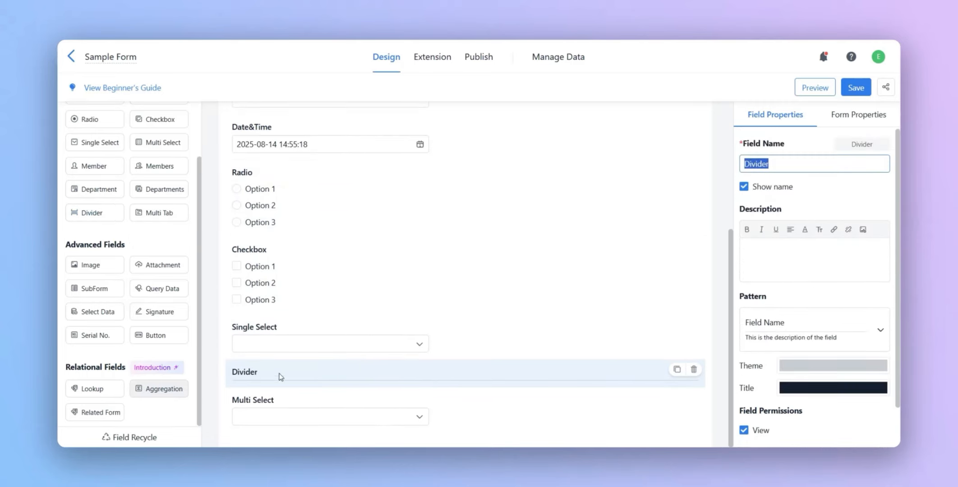
scroll(795, 291, "down", 1)
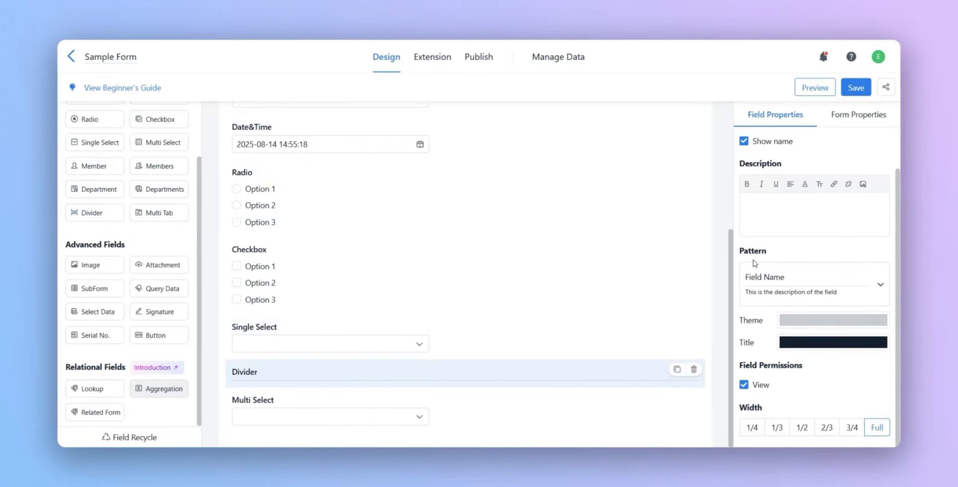
- Set the Divider's pattern to the banner style with the field name on a centered ribbon
left_click(841, 288)
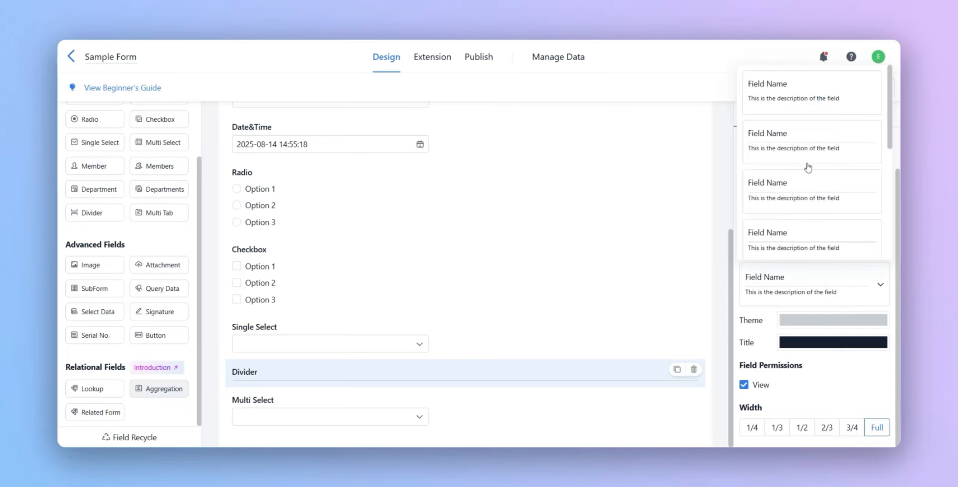
left_click(802, 149)
left_click(806, 264)
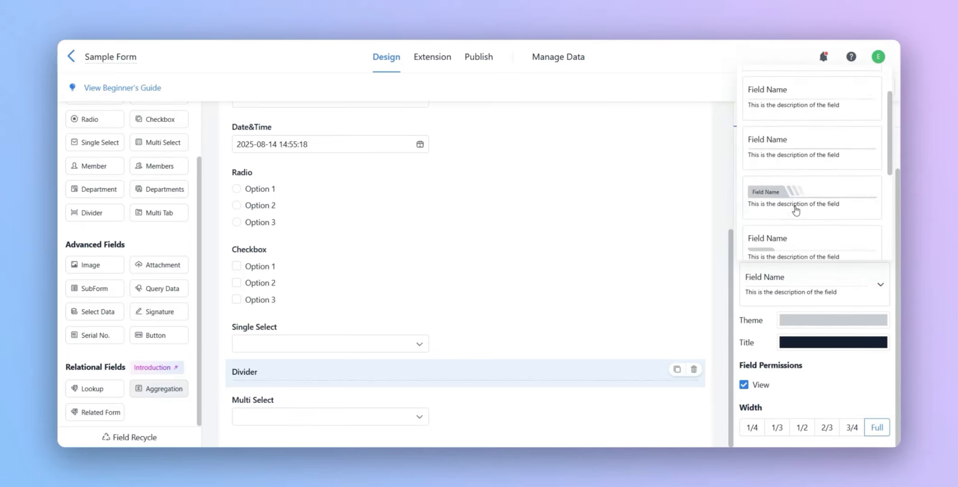
left_click(812, 199)
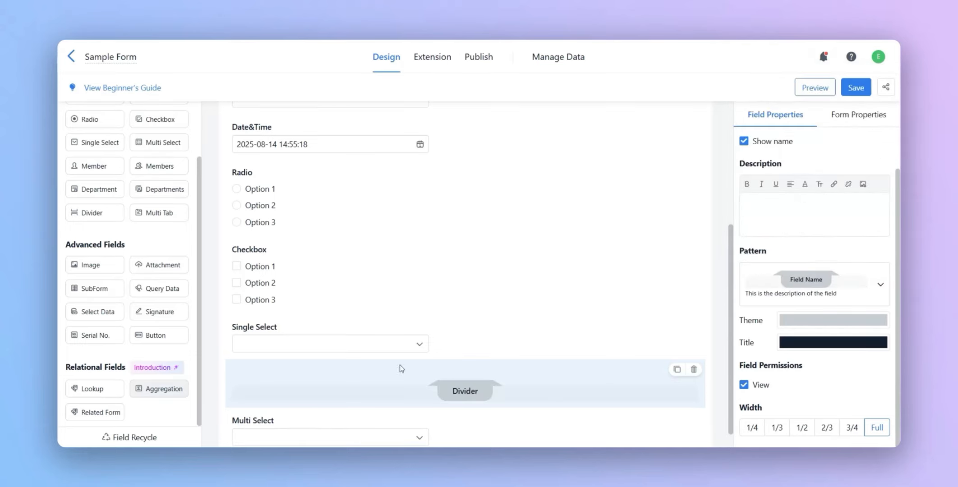
- Set the Divider's theme color to orange and its title color to the bright cyan-blue
left_click(857, 324)
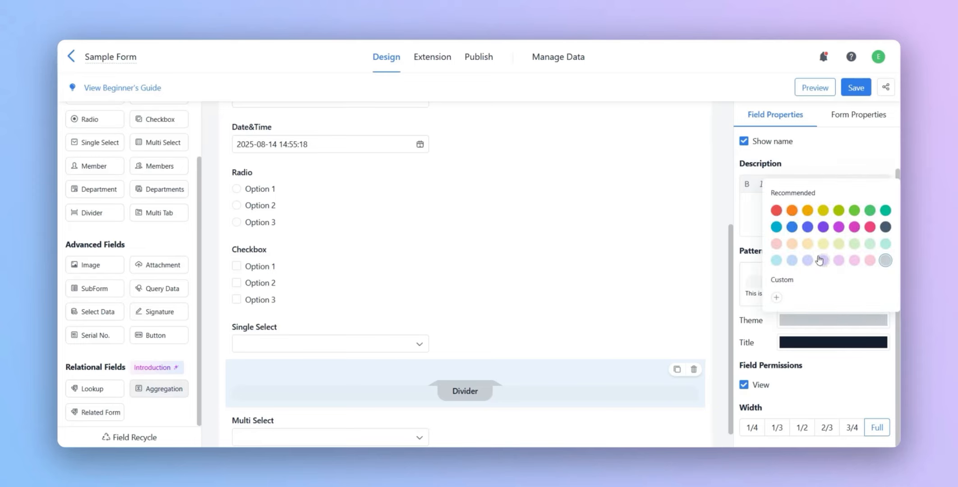
left_click(791, 211)
left_click(814, 346)
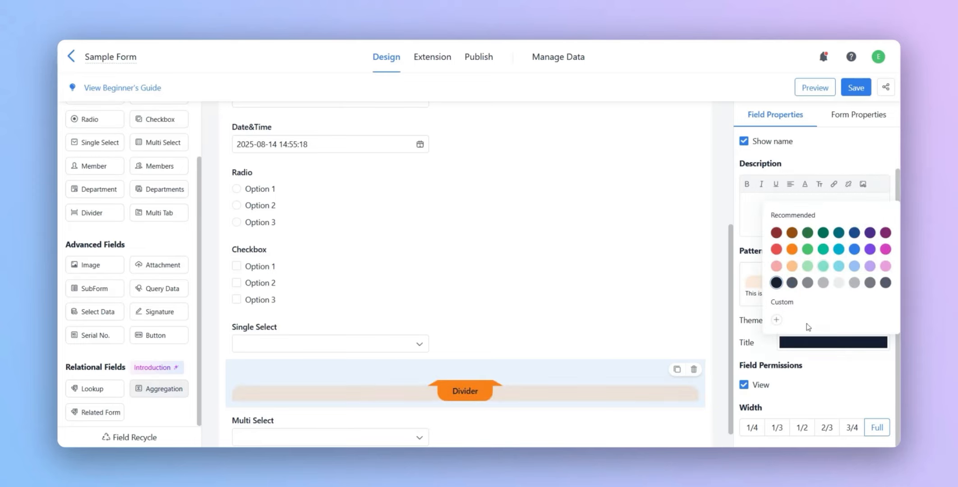
left_click(808, 267)
left_click(839, 266)
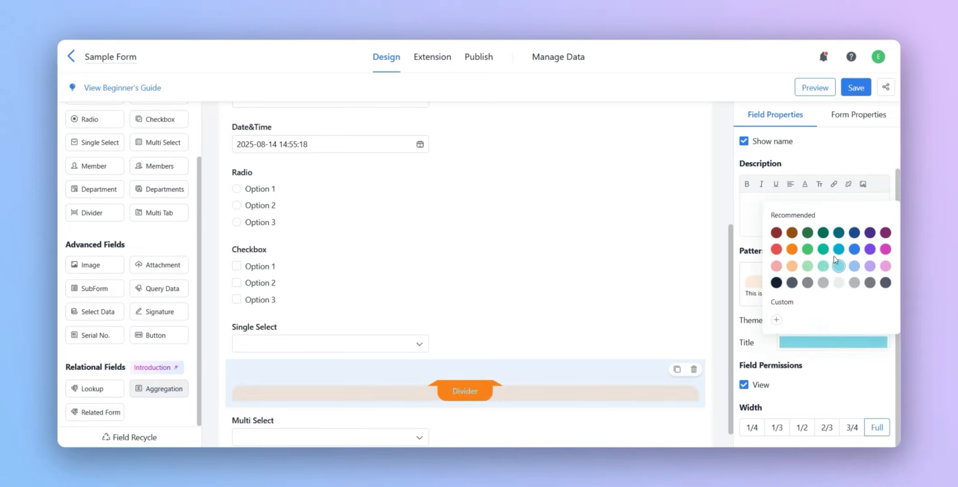
left_click(839, 249)
left_click(847, 370)
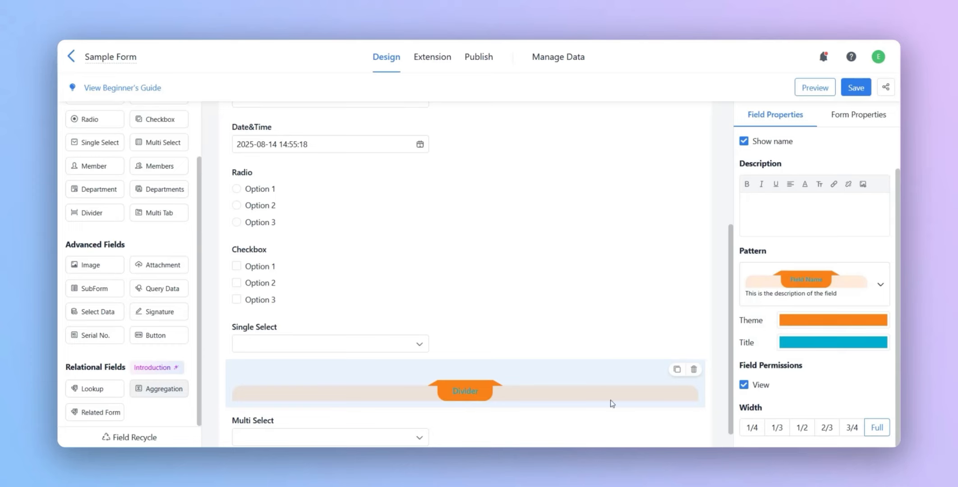
- Add a Multi Tab field between the Divider and the Multi Select field
left_click(153, 212)
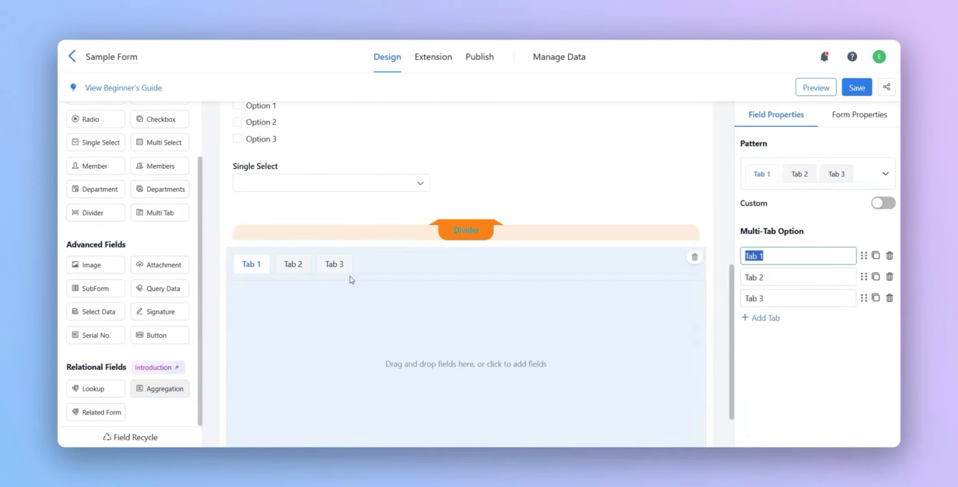
scroll(240, 260, "down", 1)
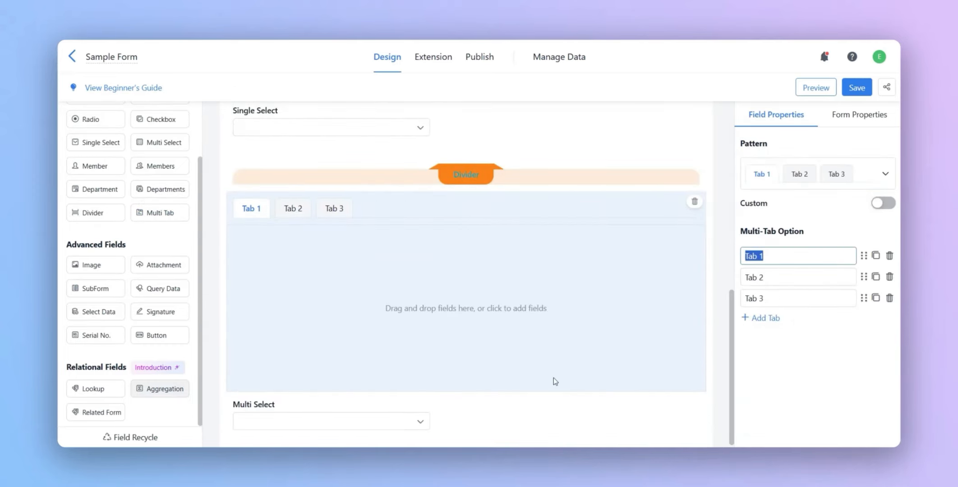